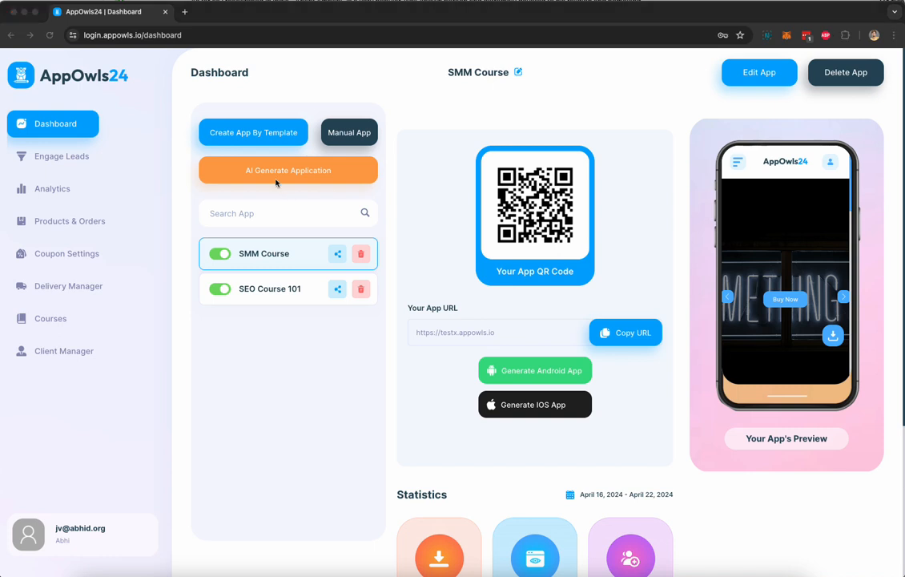
- Start an AI-generated application named "AI Automation Agency Course" with the application type Course
left_click(282, 175)
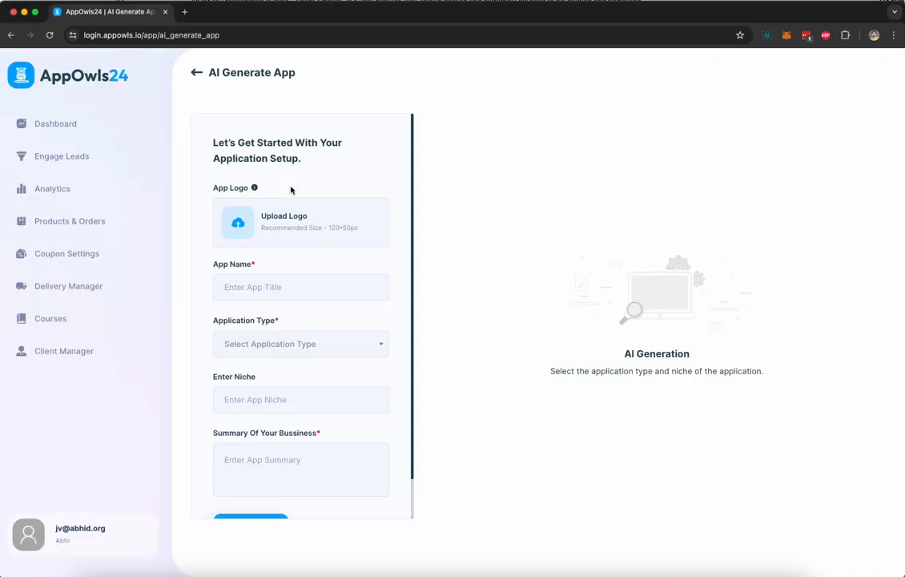
left_click(260, 285)
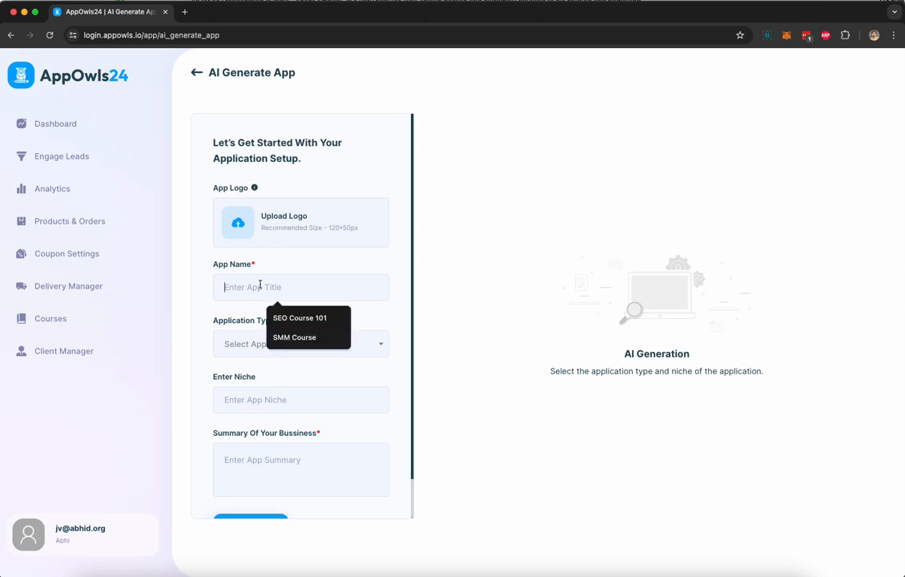
type("AI Au")
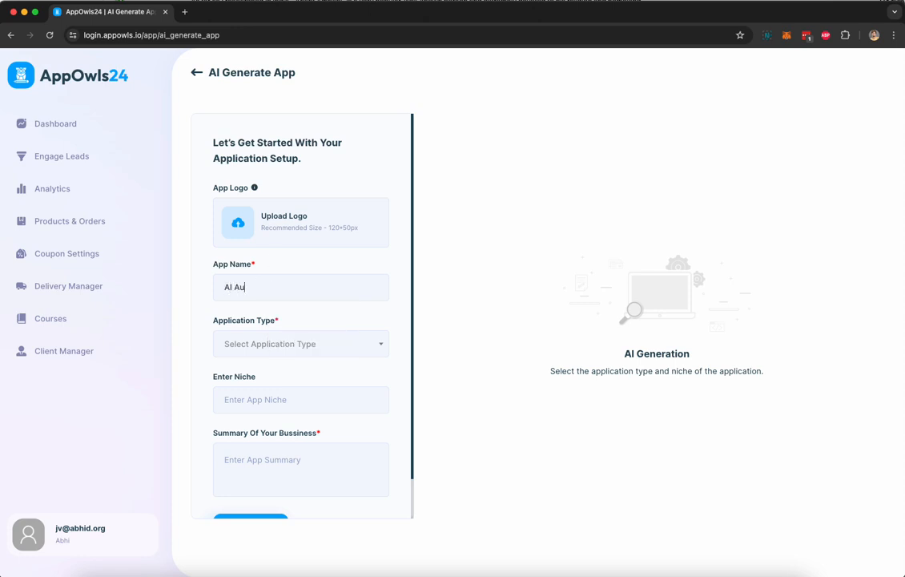
type("tomation Agency Course")
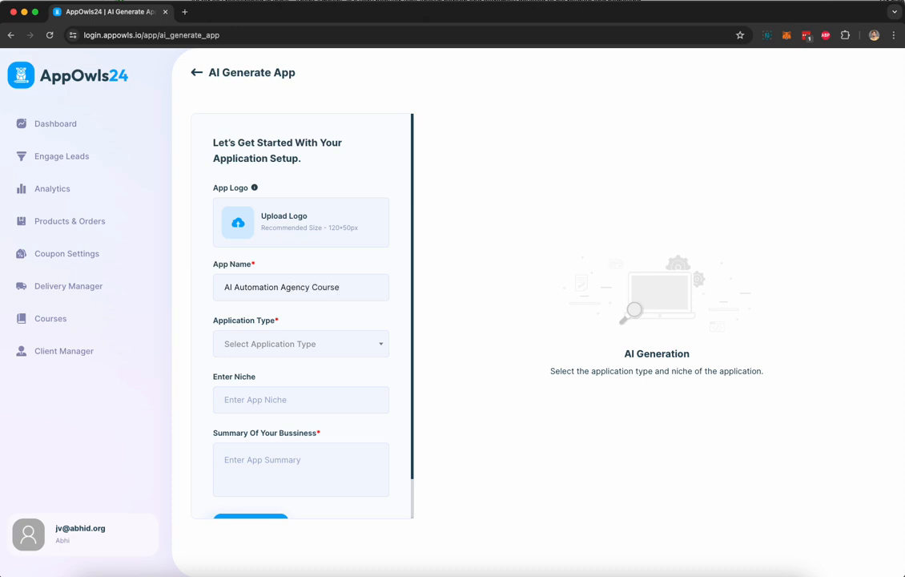
left_click(268, 342)
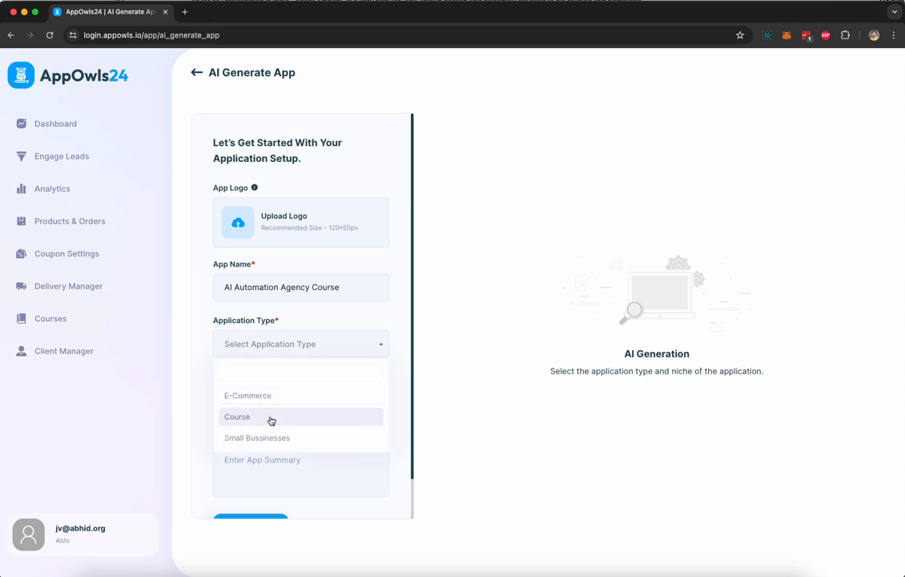
left_click(289, 416)
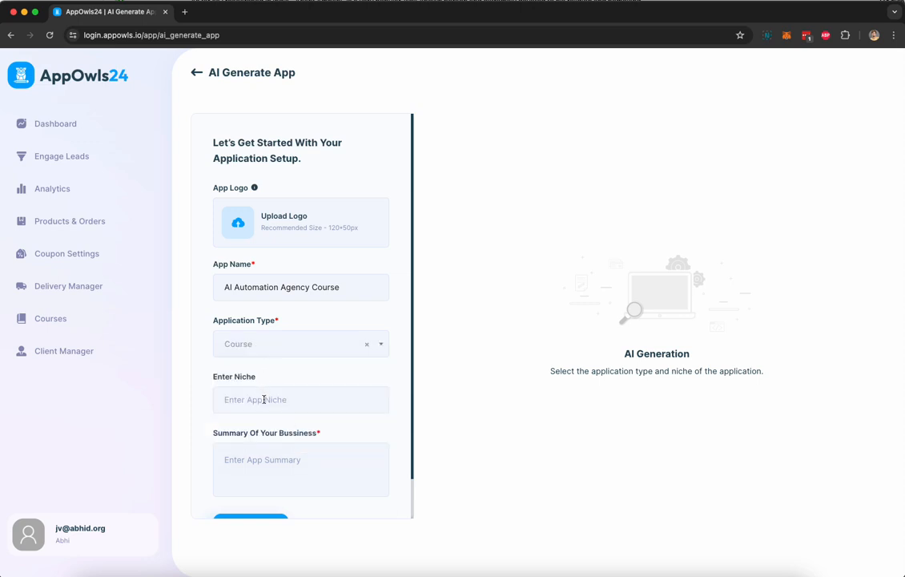
- Set the niche to AI, summarise the business as an app selling paid access to the AI Automation Agency Course, and generate the app
left_click(265, 399)
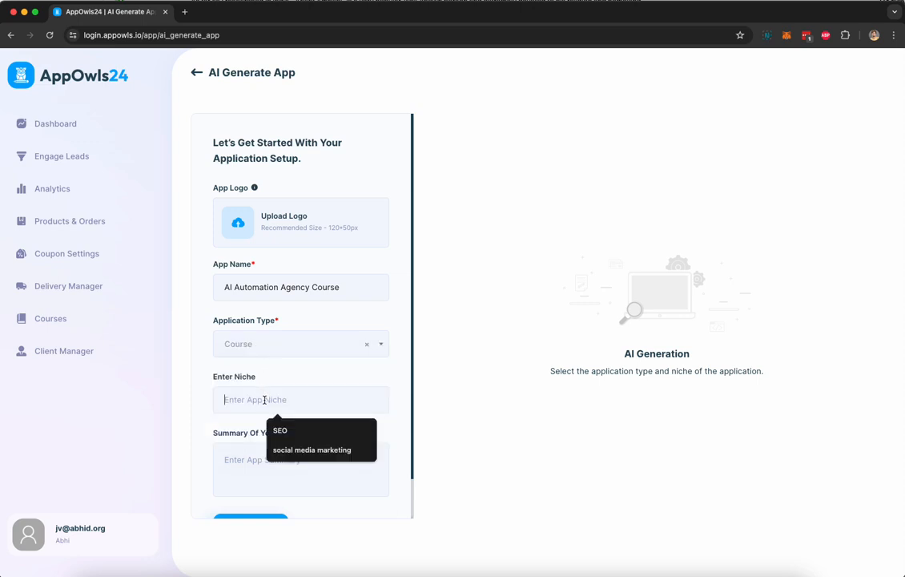
type("AI")
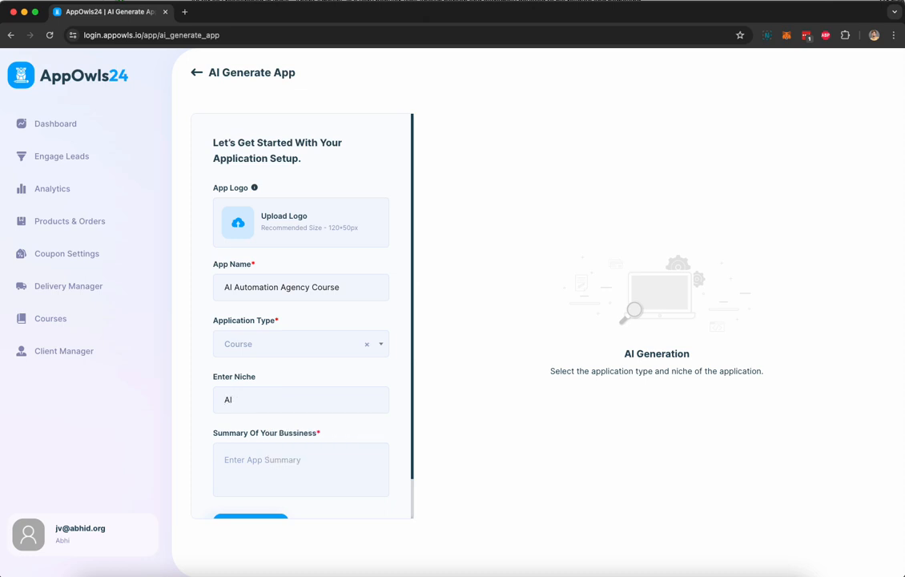
scroll(285, 428, "down", 1)
left_click(229, 415)
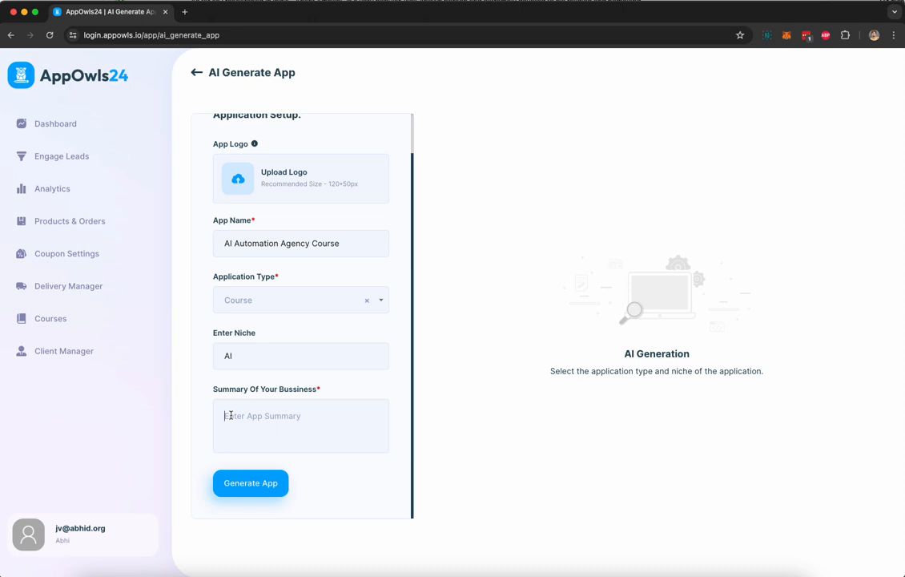
type("Create an app where I will sell access to my AI Automation Agency Course that users need to purchase to get access to.")
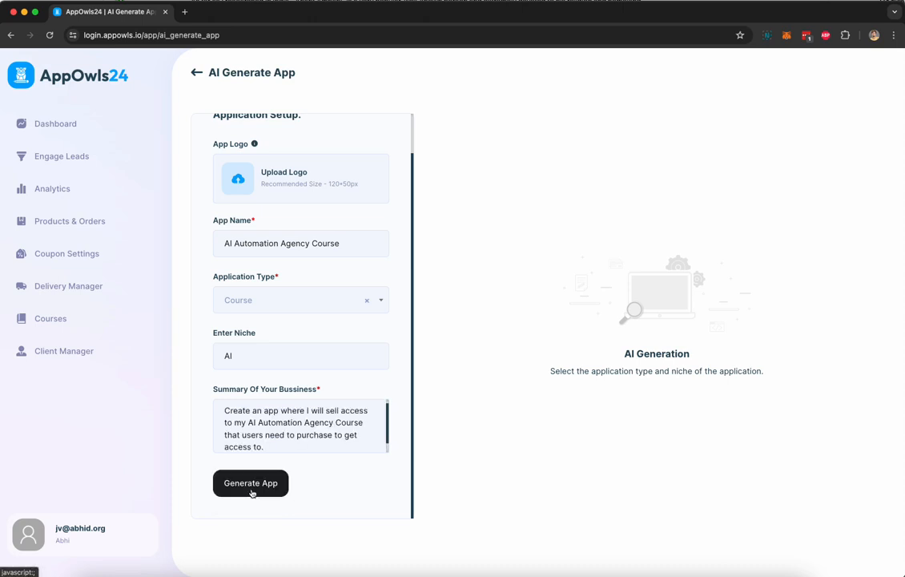
left_click(250, 482)
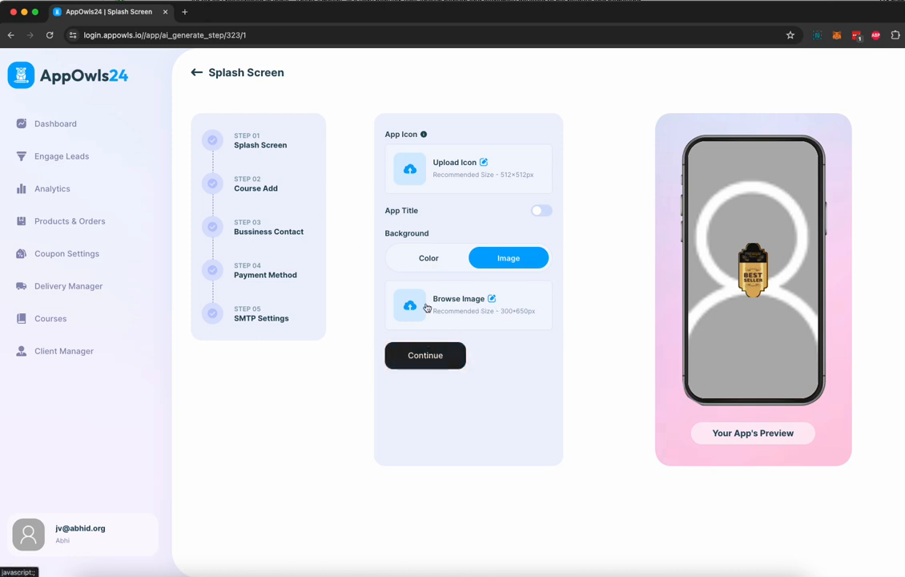
- Set the splash screen background to the two-robots picture from an image search for "AI roboto" and continue to the course step
left_click(446, 258)
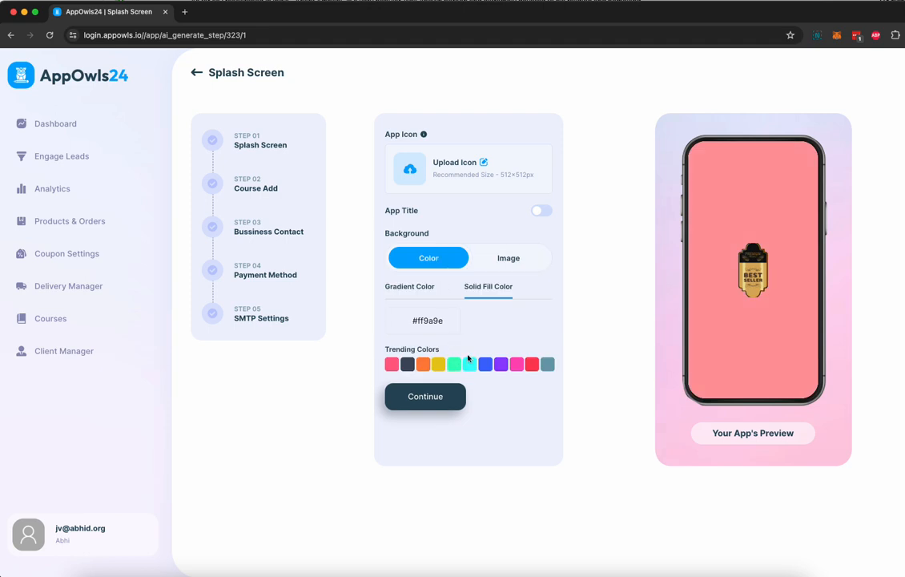
left_click(507, 258)
left_click(455, 309)
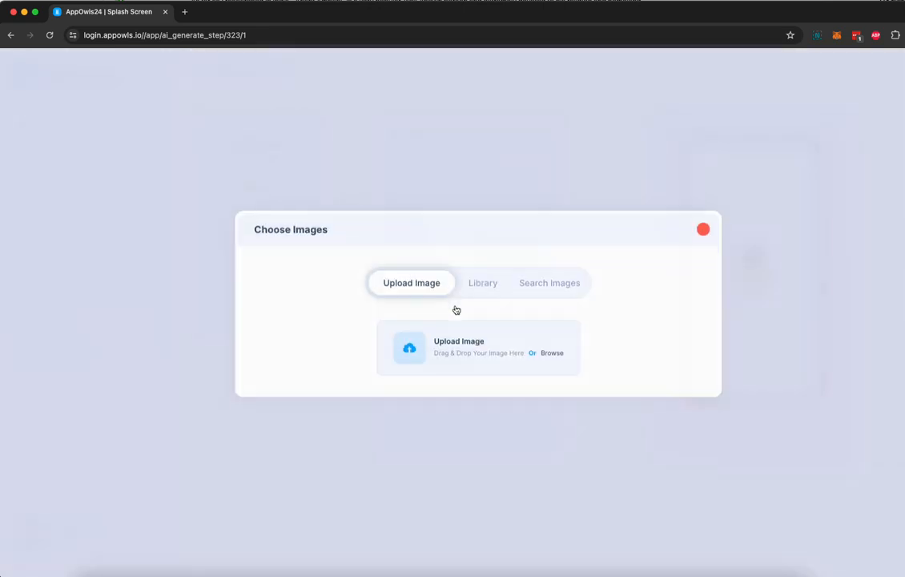
left_click(539, 296)
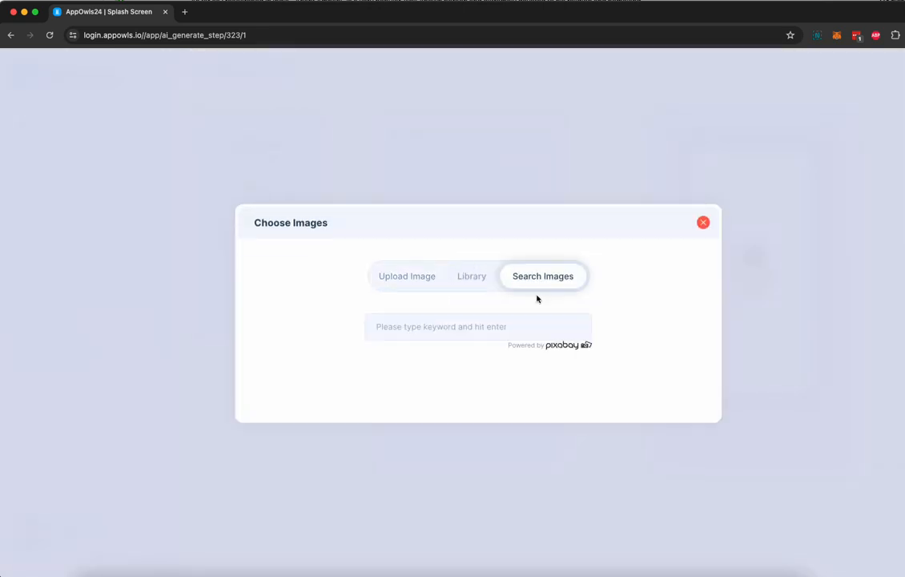
type("AI")
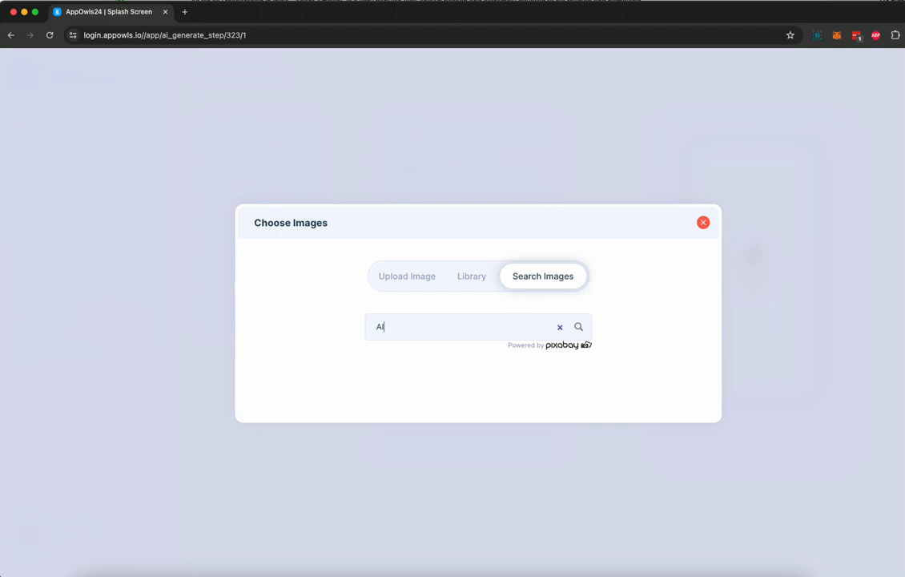
key("Return")
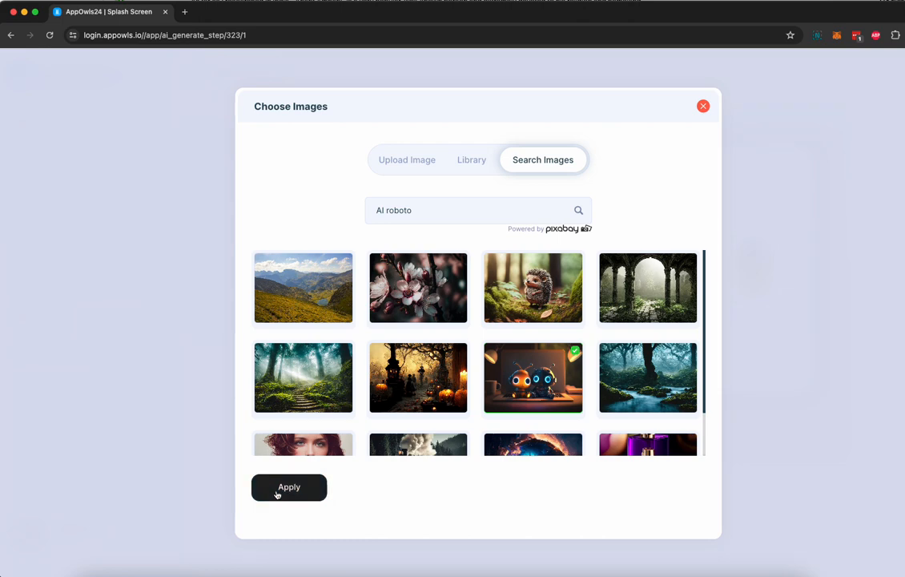
left_click(276, 489)
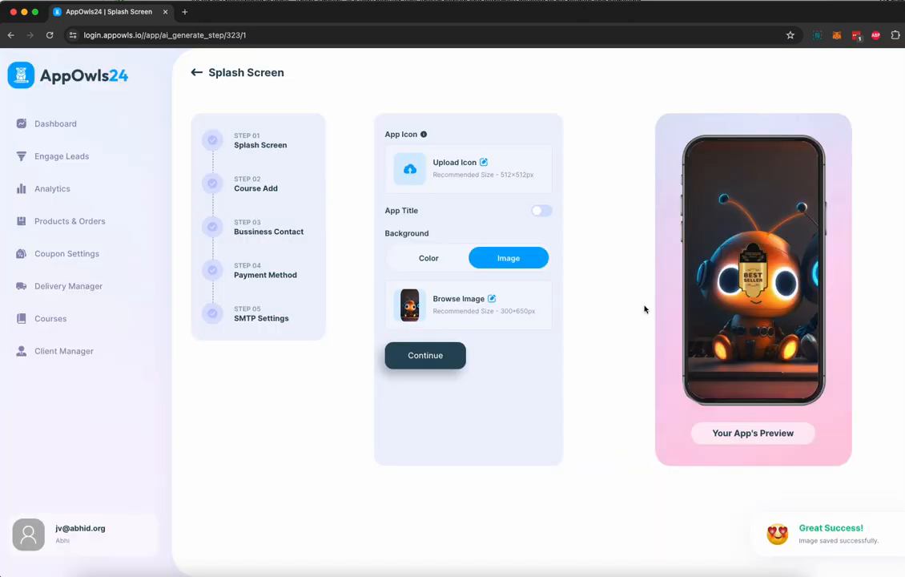
left_click(421, 355)
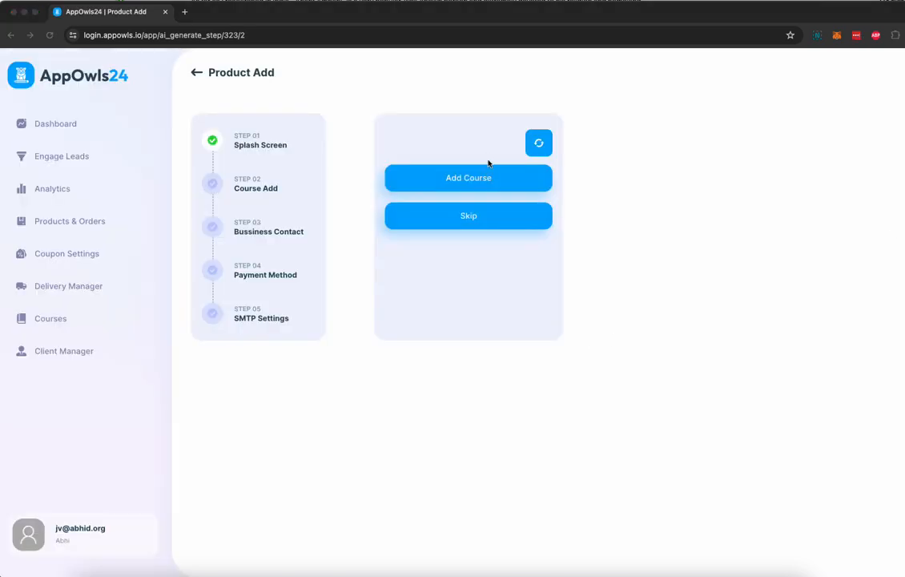
- Start a new course named "AI Automation Agency Course" with the summary "AI Automation Agency Course summary"
left_click(484, 147)
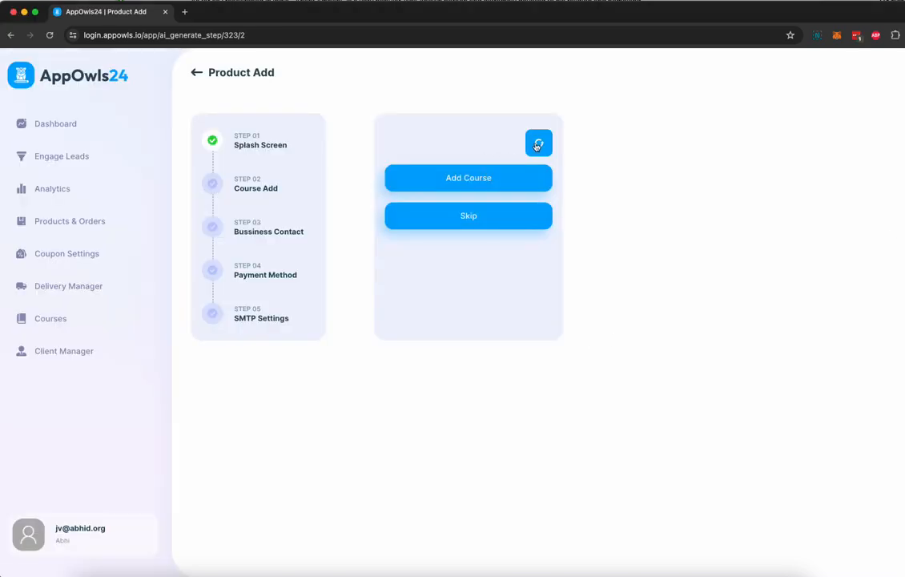
left_click(479, 182)
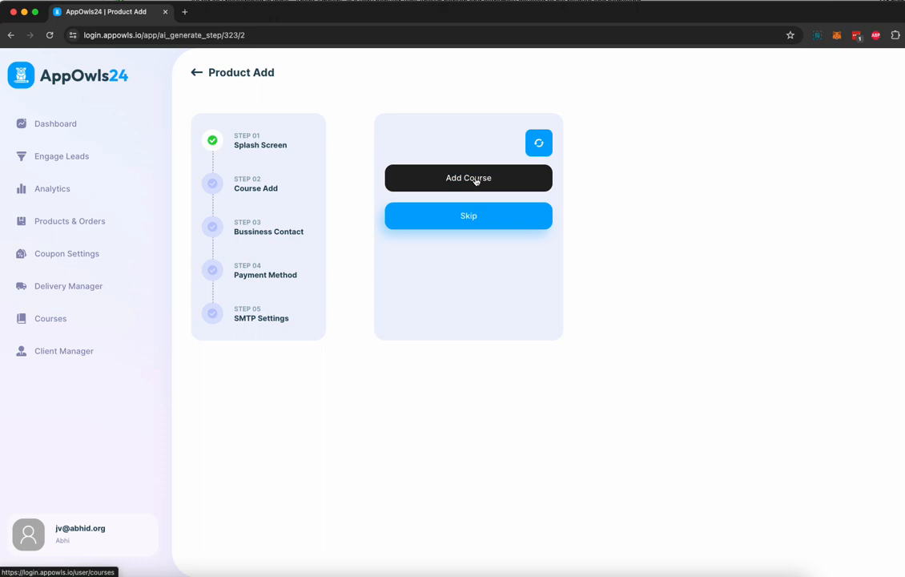
left_click(466, 187)
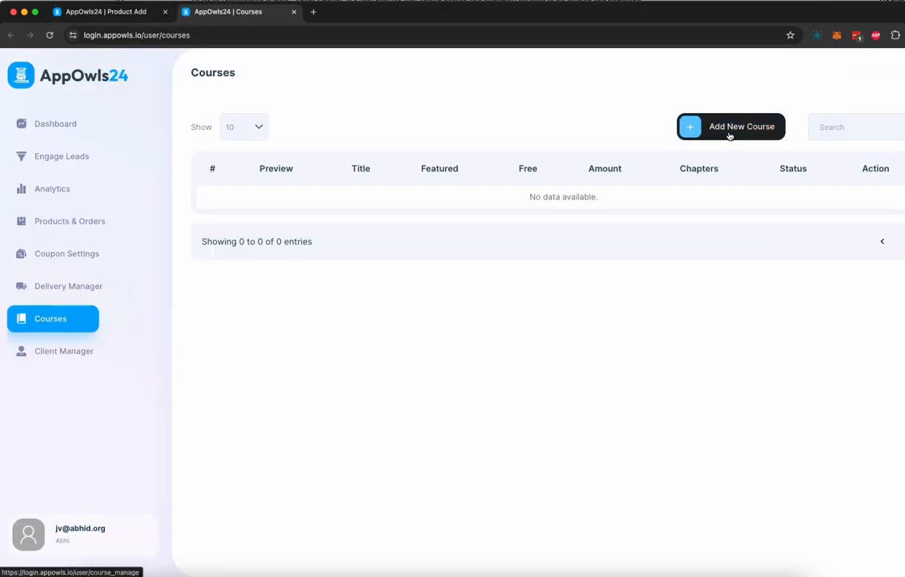
left_click(729, 134)
key("Caps_Lock")
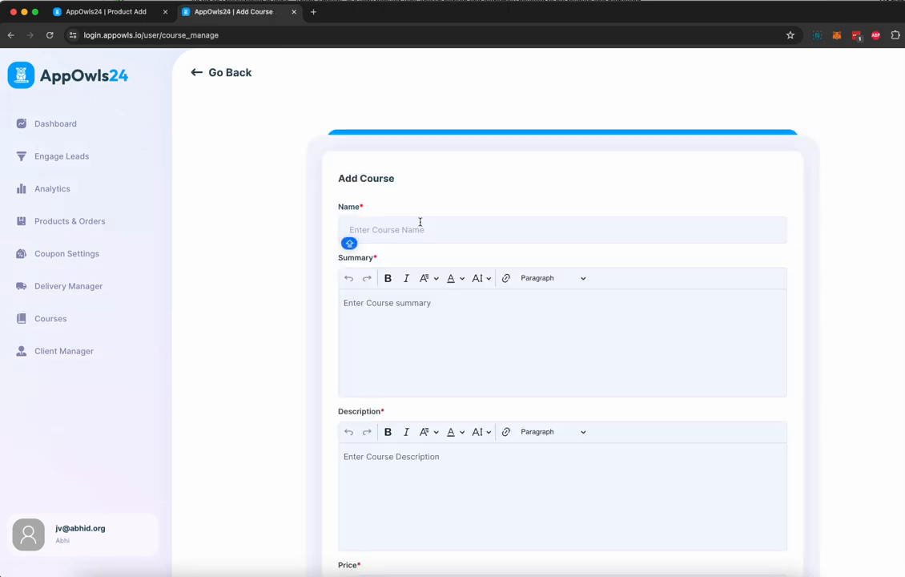
type("AI Automation Agency Course")
key("Tab")
type("AI Automation Agency Course su")
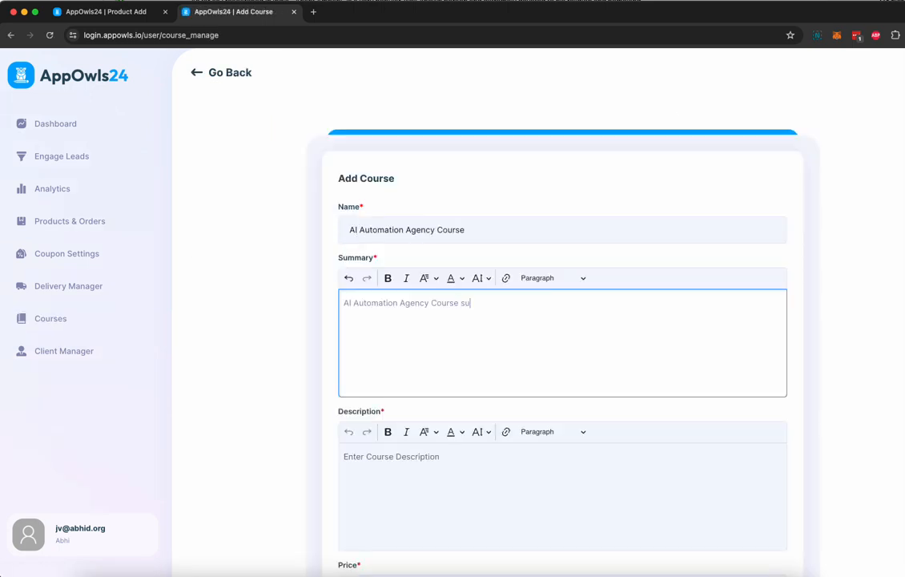
type("mmary")
- Enter the description "AI Automation Agency Course description" and price 497, mark the course as featured, and save it
key("Tab")
type("AI Automation Agency Course description")
key("Tab")
type("497")
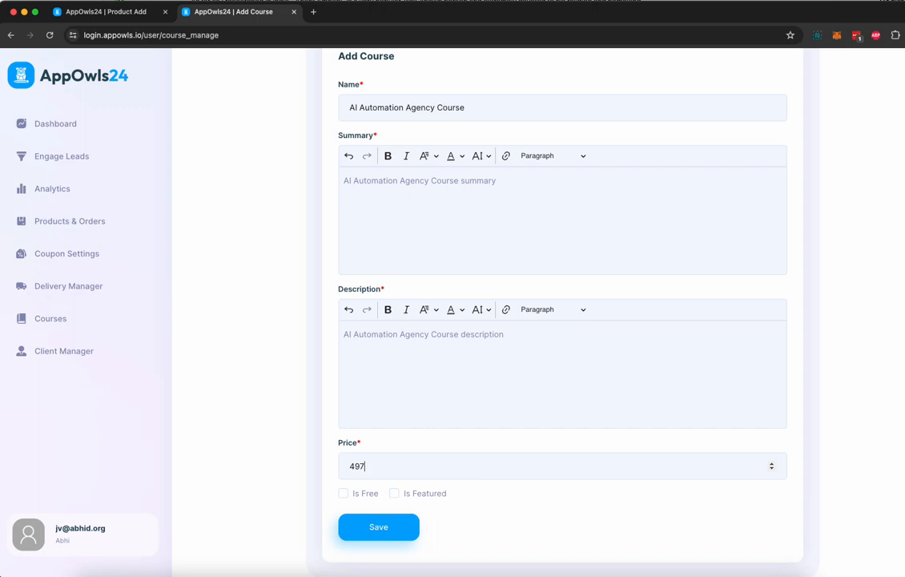
left_click(394, 493)
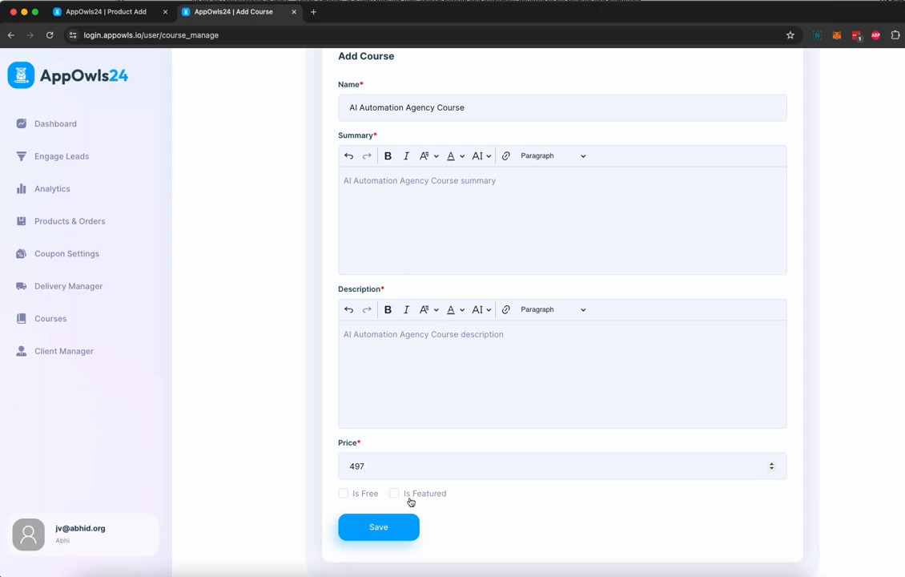
left_click(378, 527)
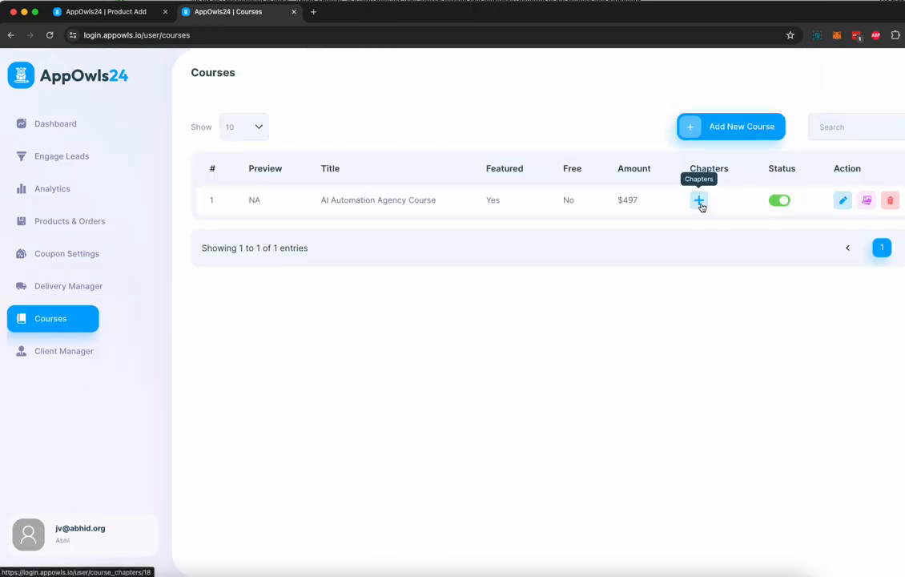
- Add a module titled "Introduction" with order 1 to the AI Automation Agency Course
left_click(699, 202)
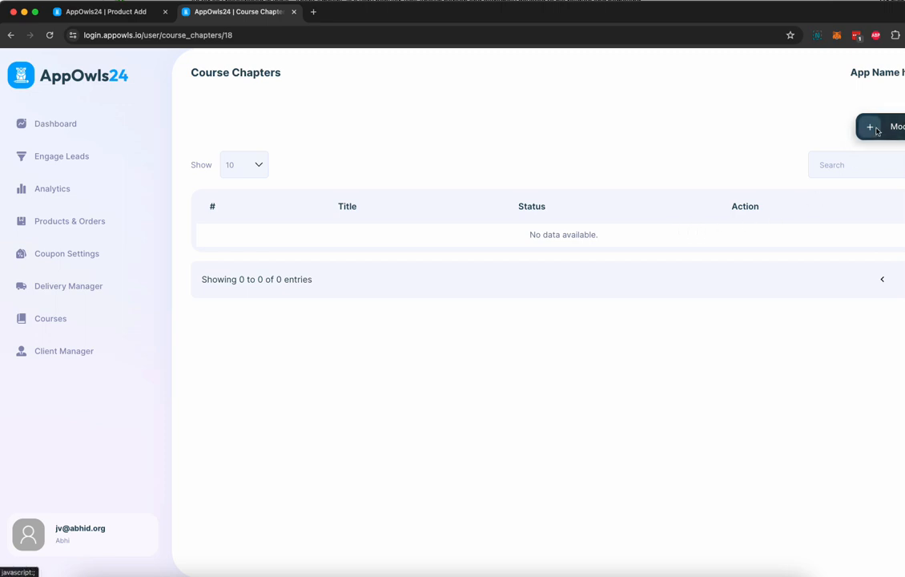
left_click(871, 128)
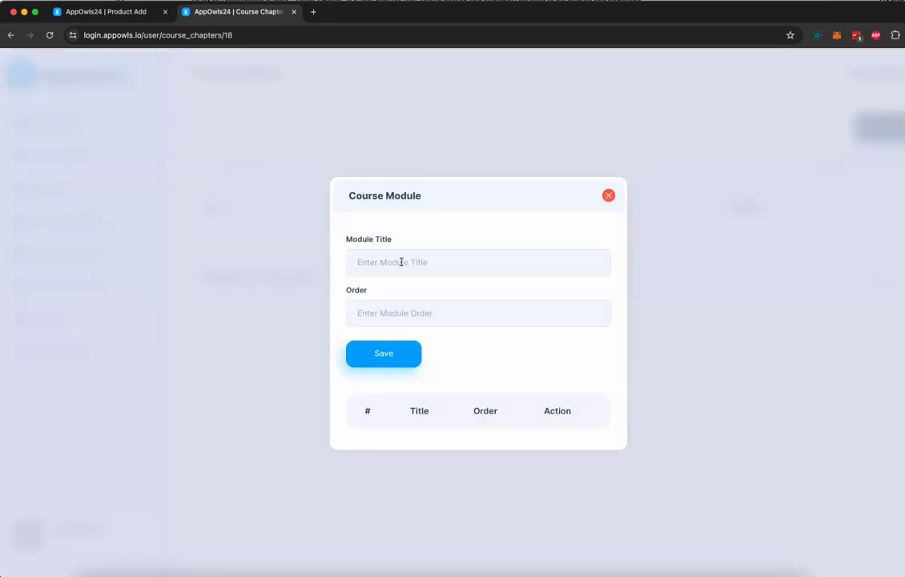
type("Instruction")
key("Tab")
type("1")
left_click(396, 357)
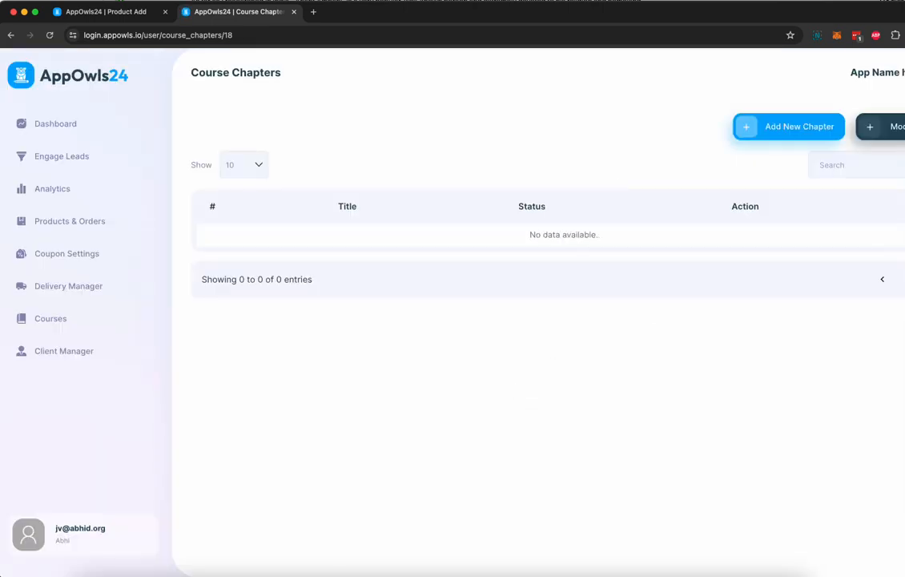
- Start a new chapter titled "Intro" with a length of 15 minutes
left_click(791, 128)
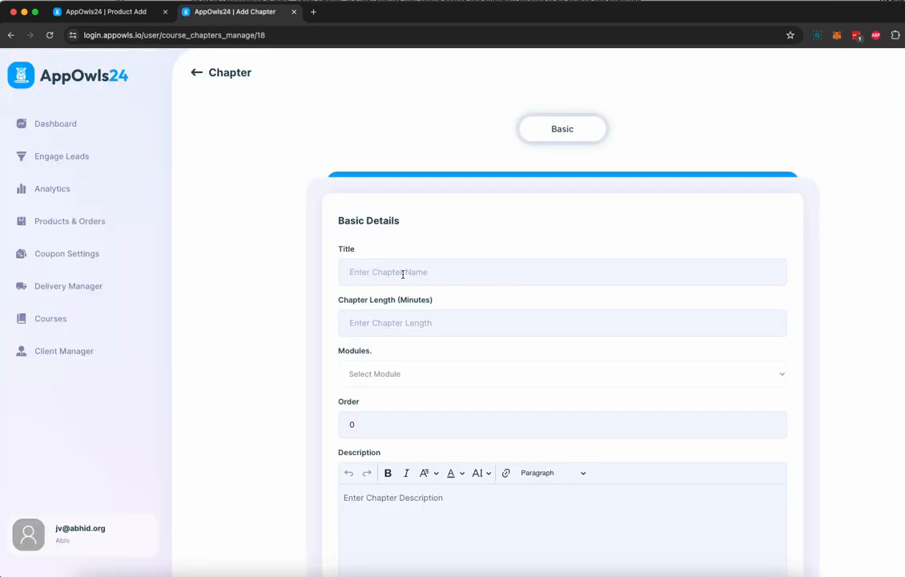
left_click(402, 274)
type("In")
type("15")
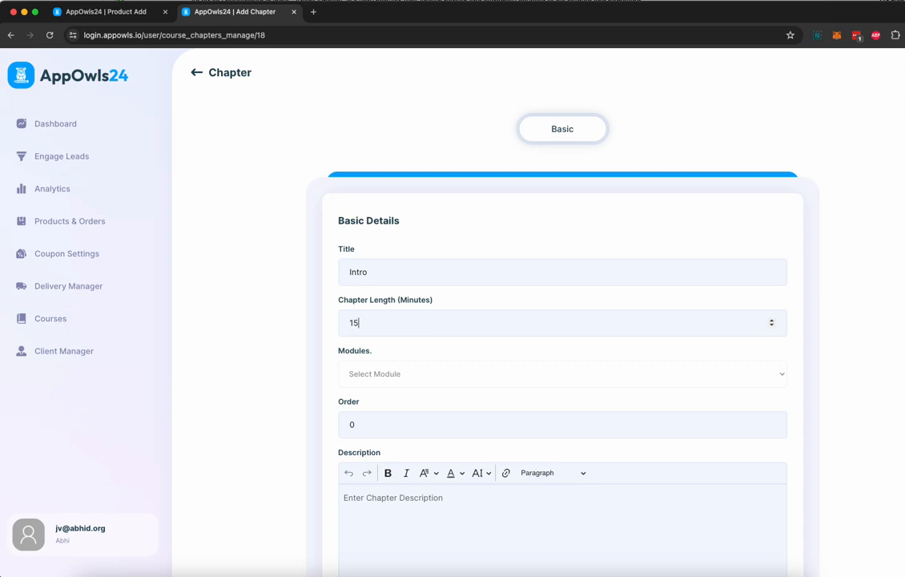
- Assign the chapter to the Introduction module with order 1, describe it as "Intro", and save it
left_click(381, 373)
left_click(376, 389)
left_click(771, 420)
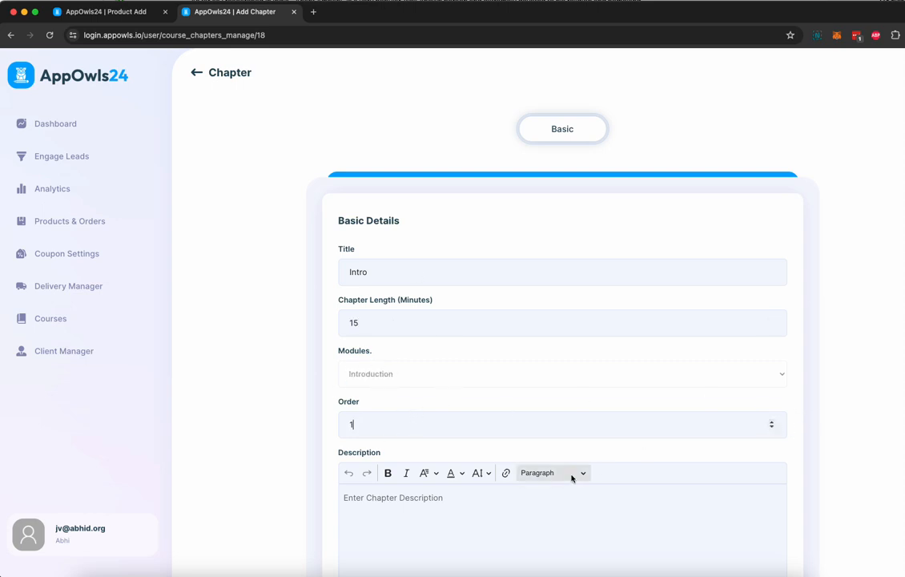
scroll(545, 464, "down", 2)
left_click(422, 429)
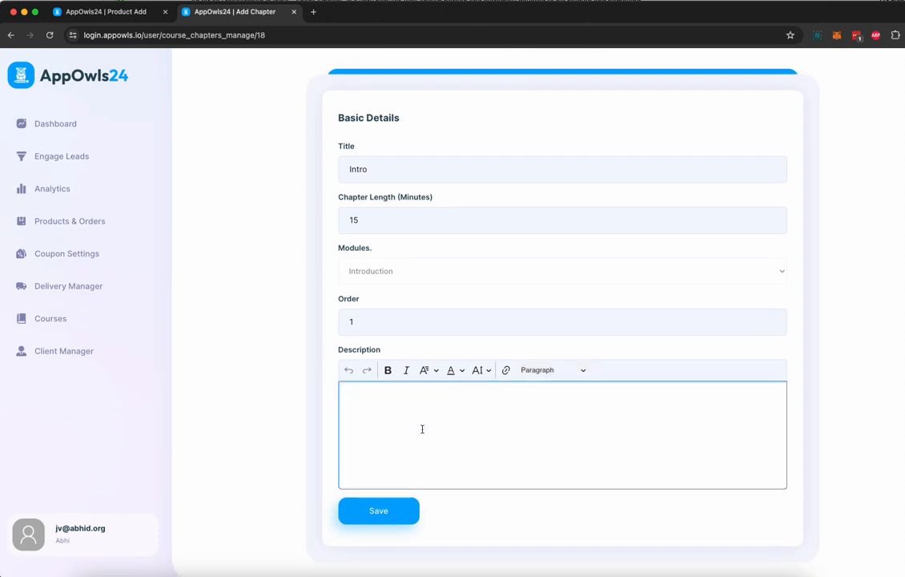
left_click(378, 510)
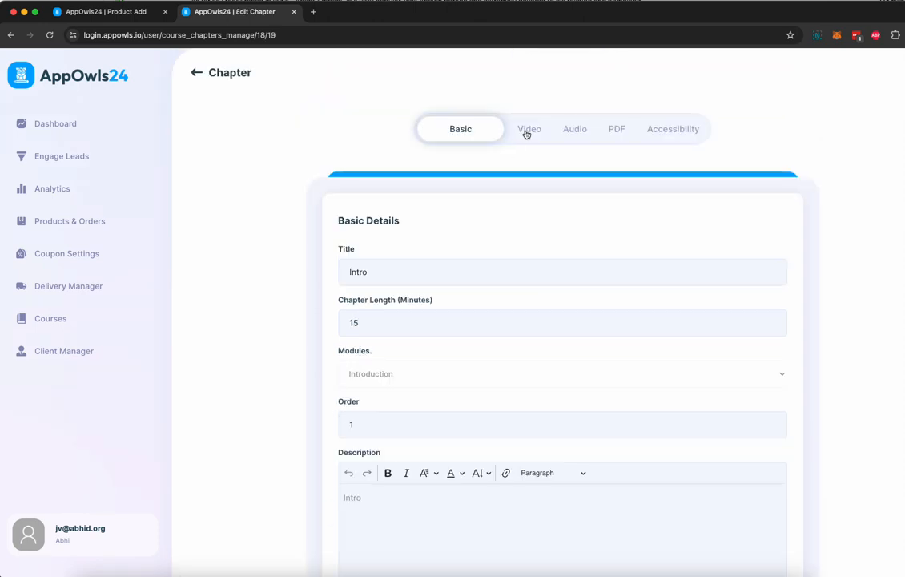
- Review the Intro chapter's video, audio, PDF and accessibility settings
left_click(529, 133)
left_click(575, 130)
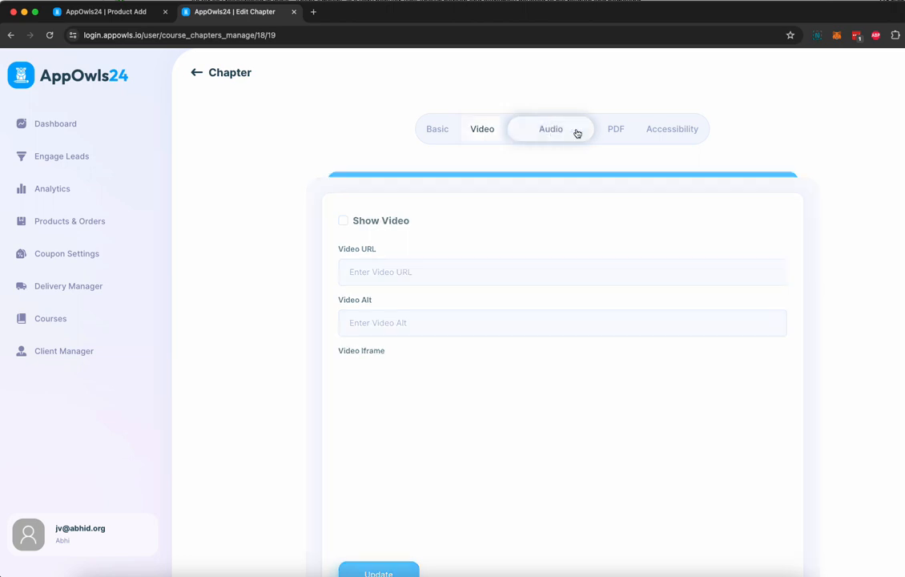
left_click(629, 134)
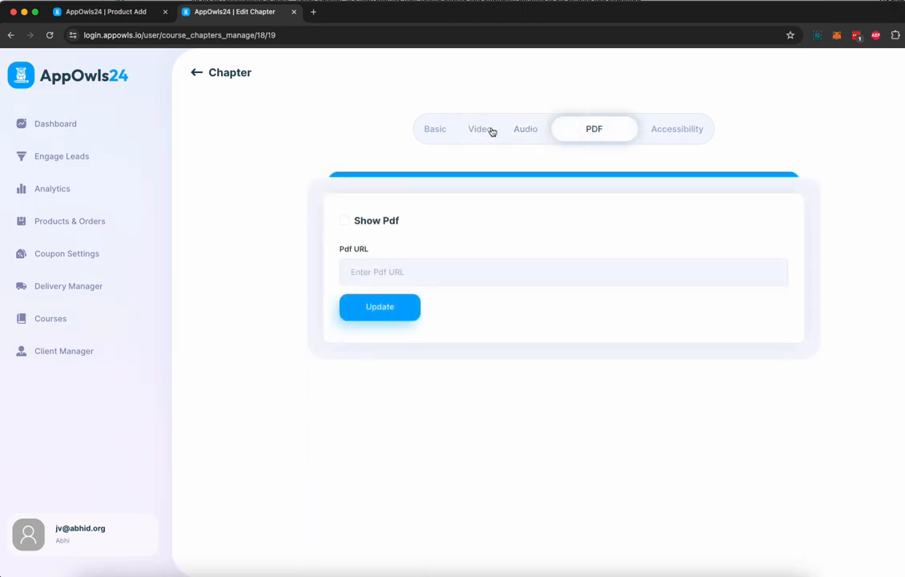
left_click(667, 137)
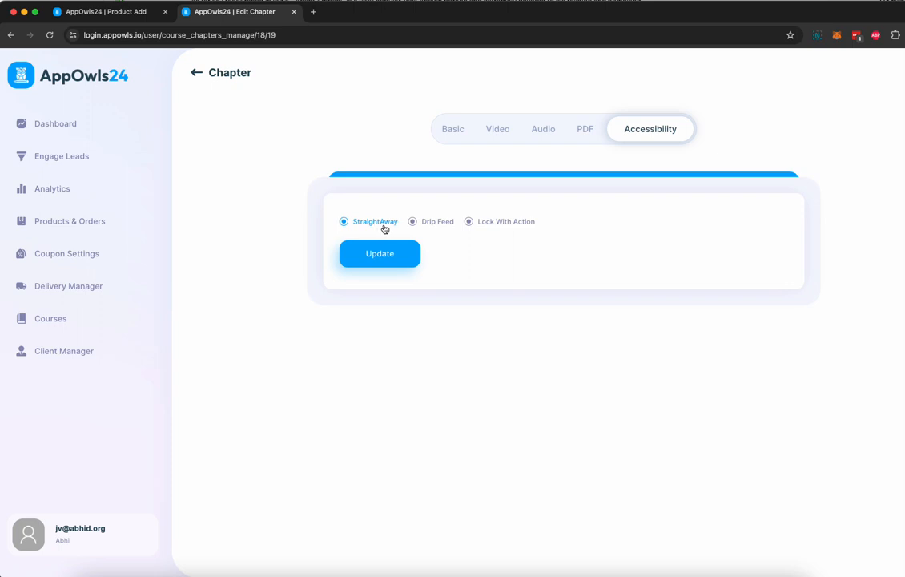
- Examine the Drip Feed and Lock With Action access options, switch back to StraightAway, and return to the chapter list
left_click(423, 222)
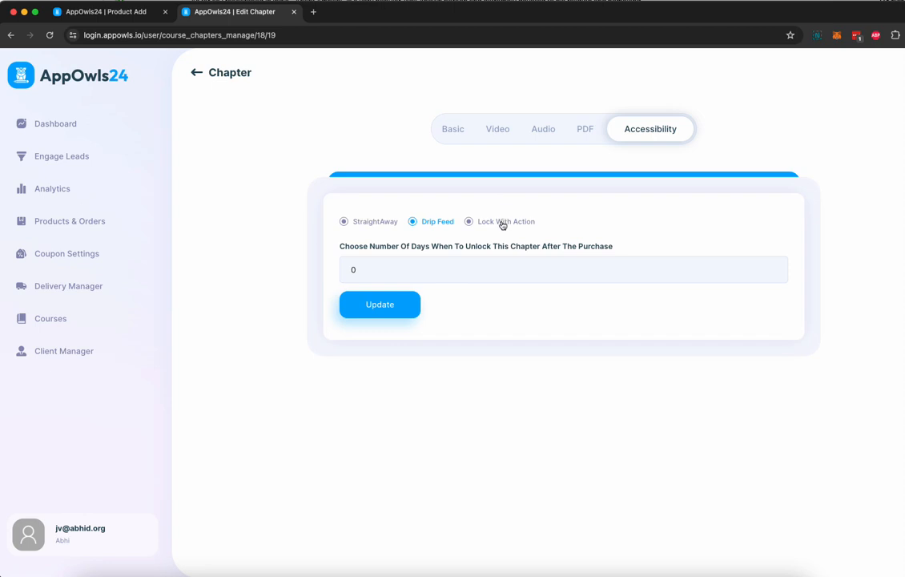
left_click(474, 221)
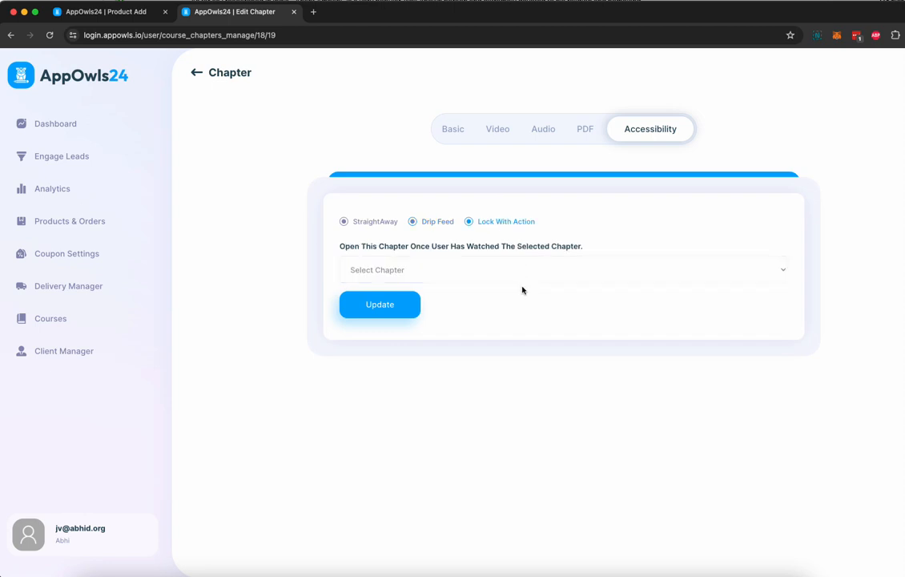
left_click(461, 276)
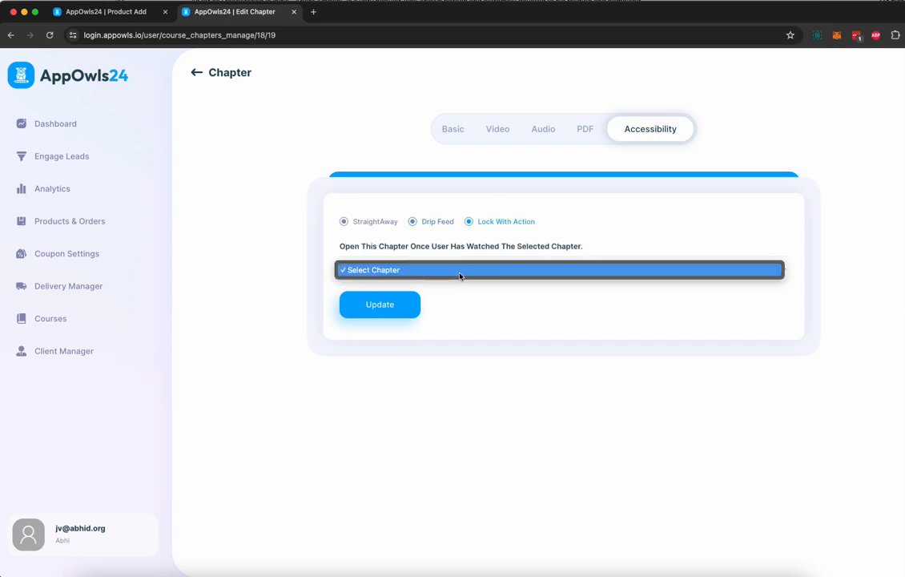
left_click(589, 334)
left_click(372, 224)
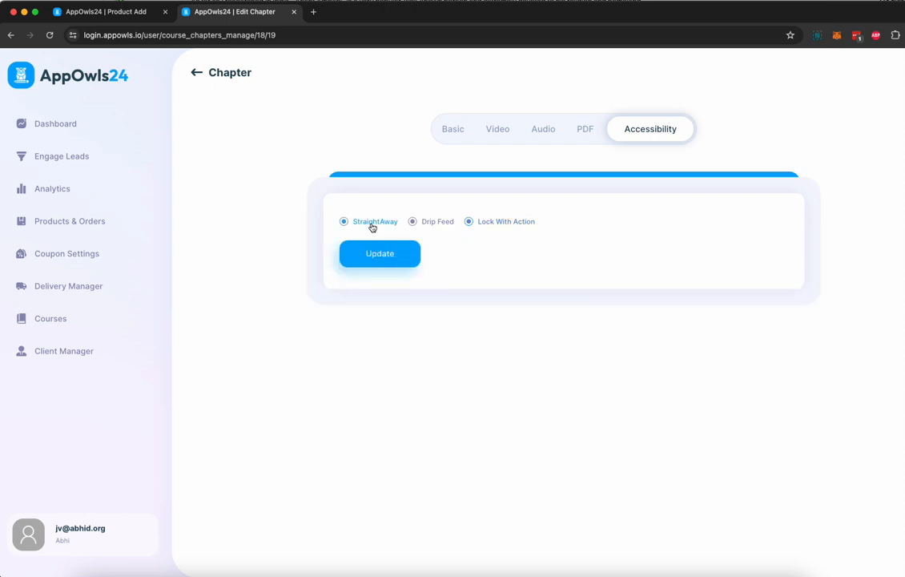
left_click(197, 75)
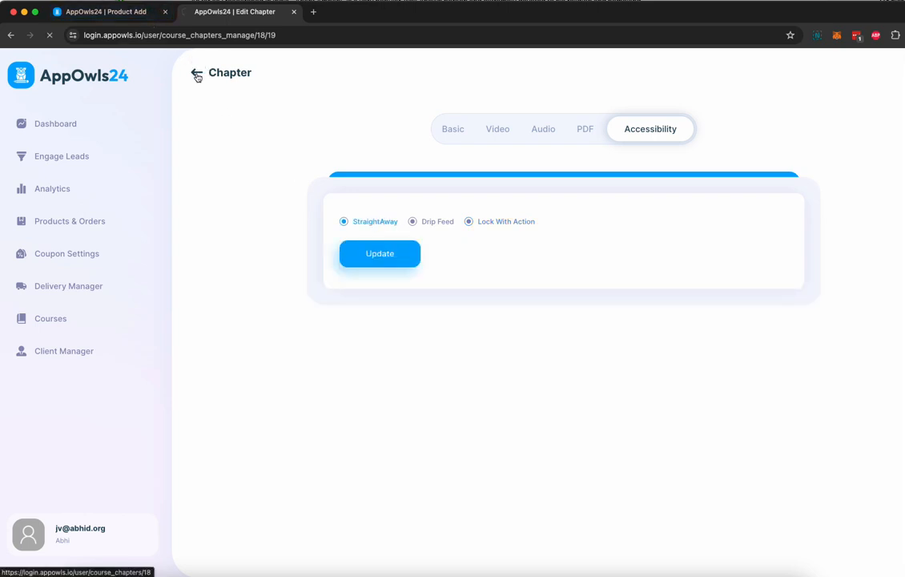
- Return to the app setup, refresh its Course Add step, choose the Featured course type, and save it
left_click(117, 16)
left_click(539, 143)
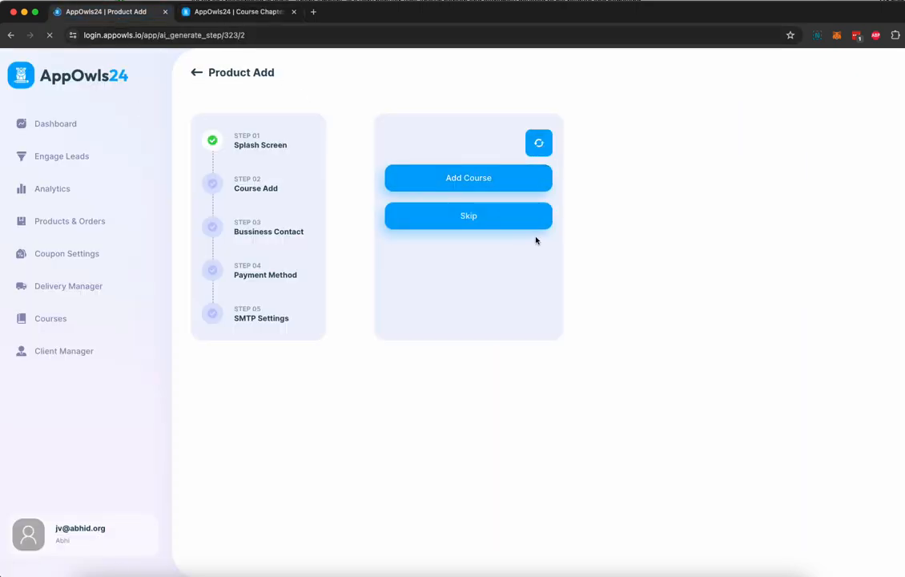
left_click(461, 196)
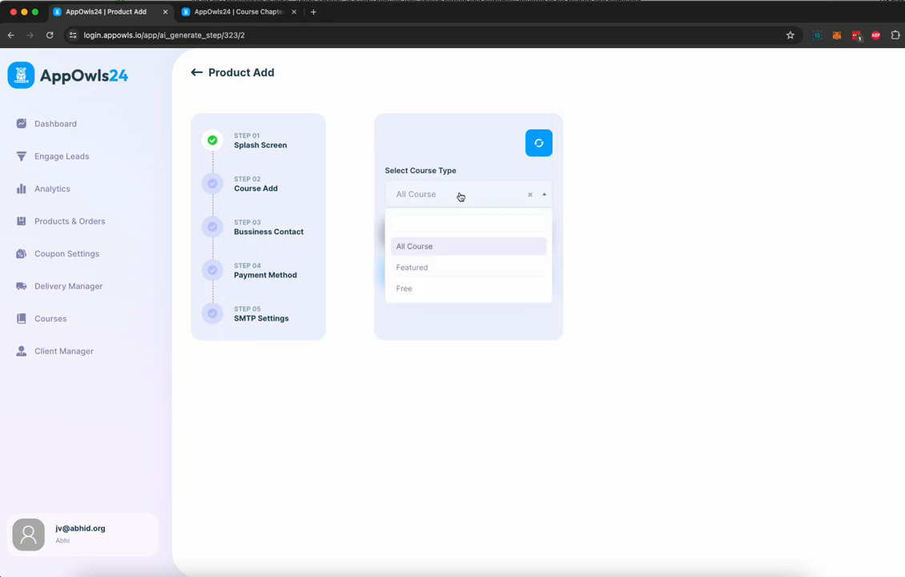
left_click(423, 267)
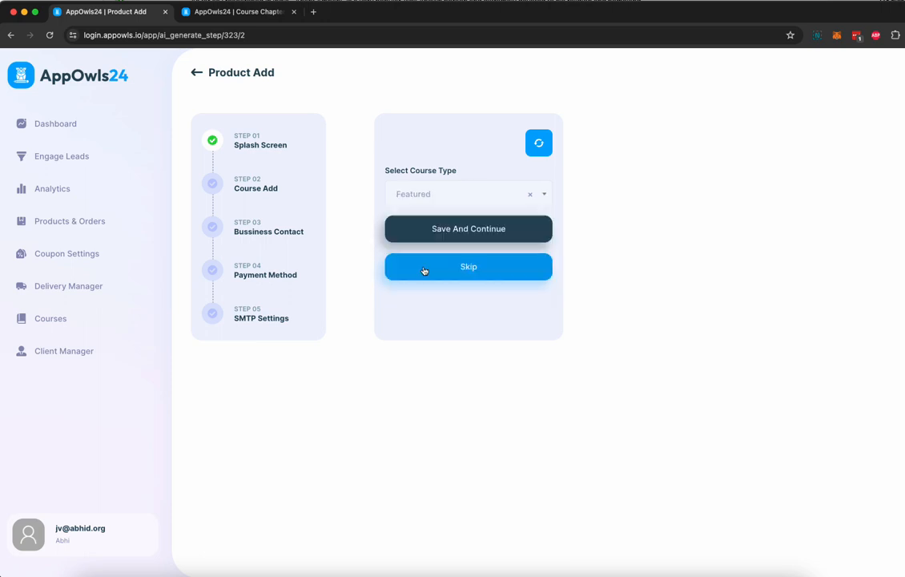
left_click(469, 234)
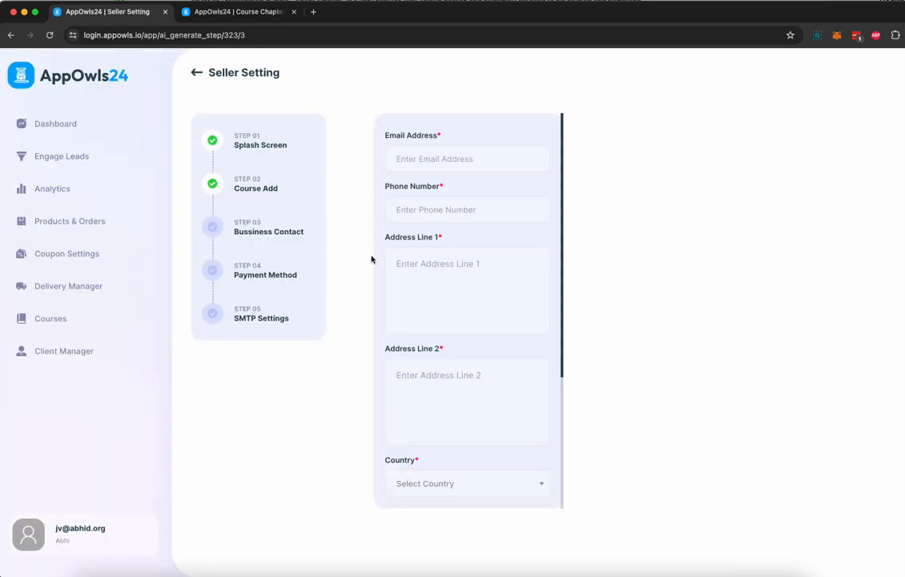
- Fill in the business contact details, including the e-mail address, and save them
left_click(435, 159)
type("ab")
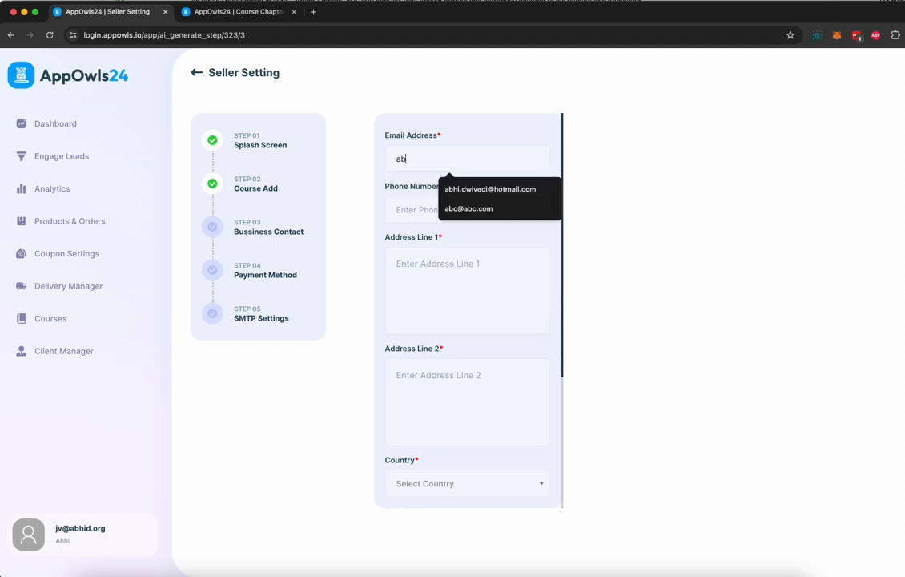
type("c")
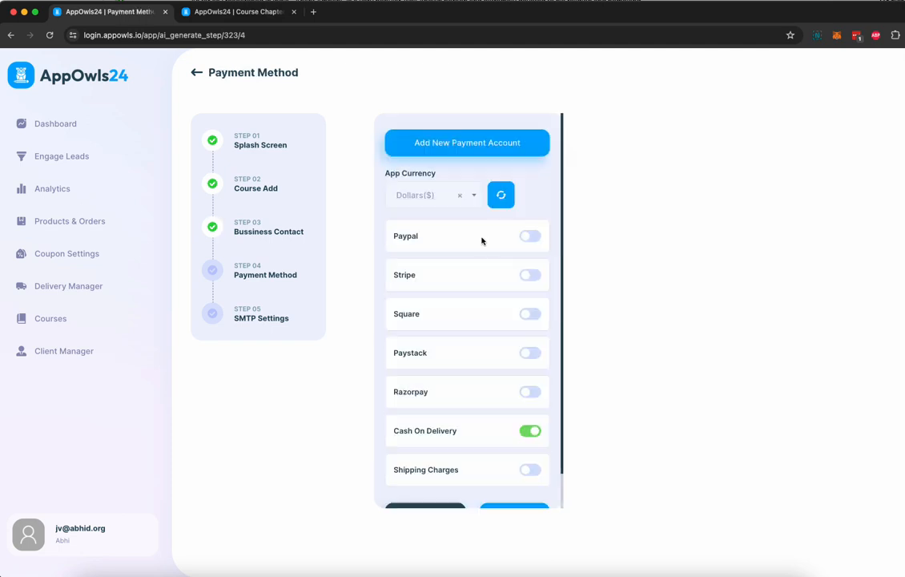
- Clear the app currency selection and examine the available currencies
scroll(481, 241, "down", 2)
scroll(480, 239, "up", 2)
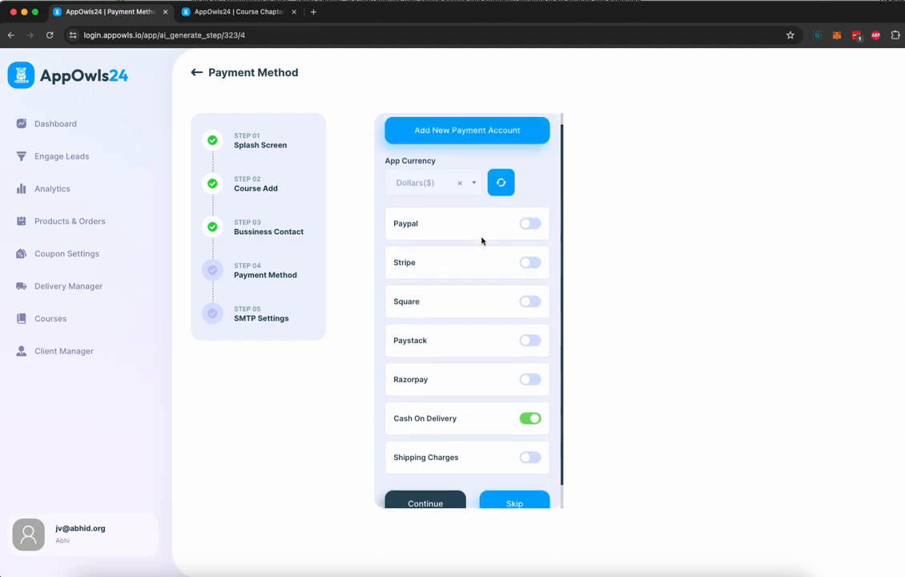
left_click(462, 195)
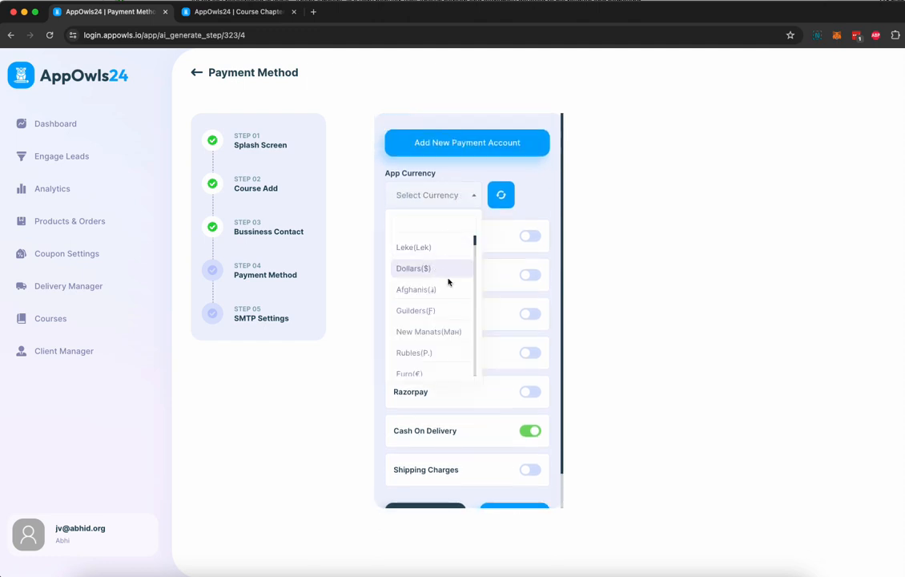
left_click(533, 207)
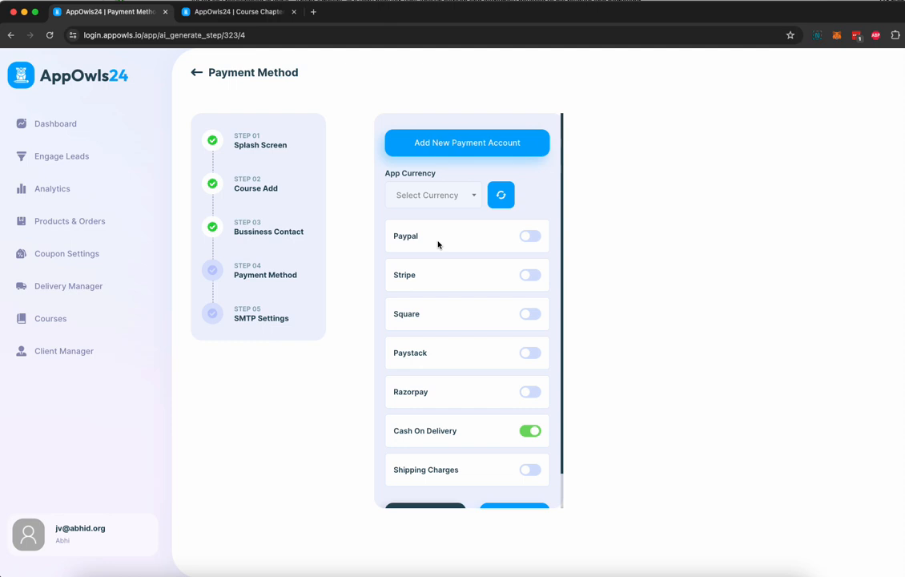
- Enable shipping charges to examine the Flat and Percent charge types, and disable them again
scroll(443, 385, "down", 1)
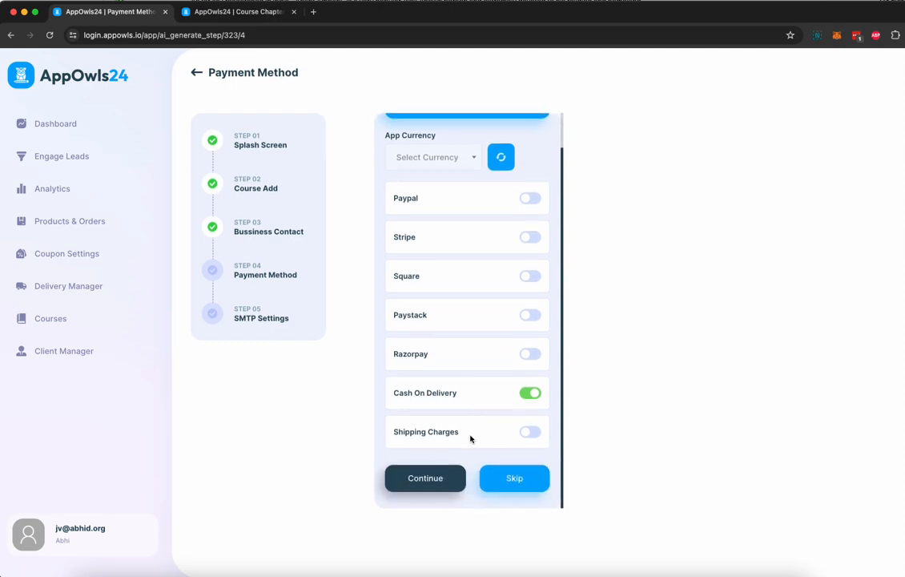
left_click(528, 433)
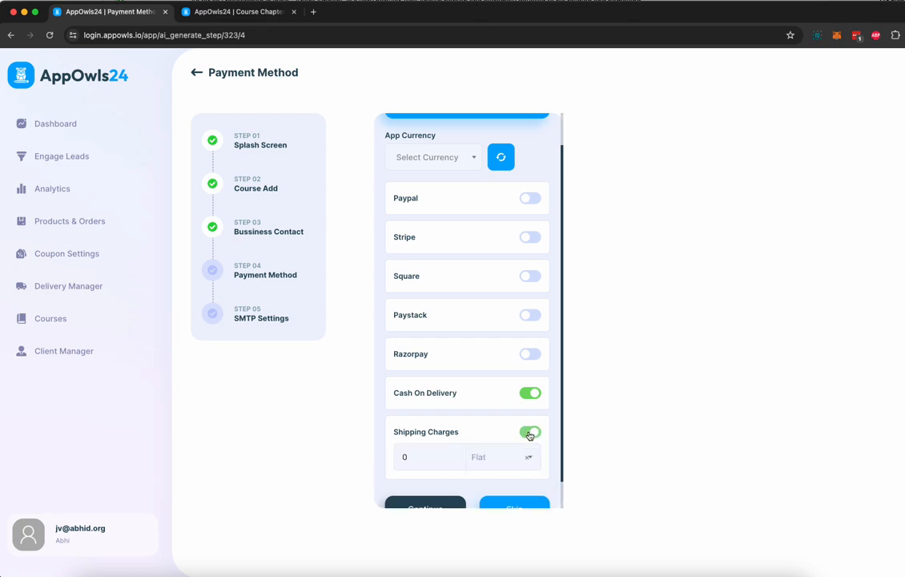
left_click(488, 463)
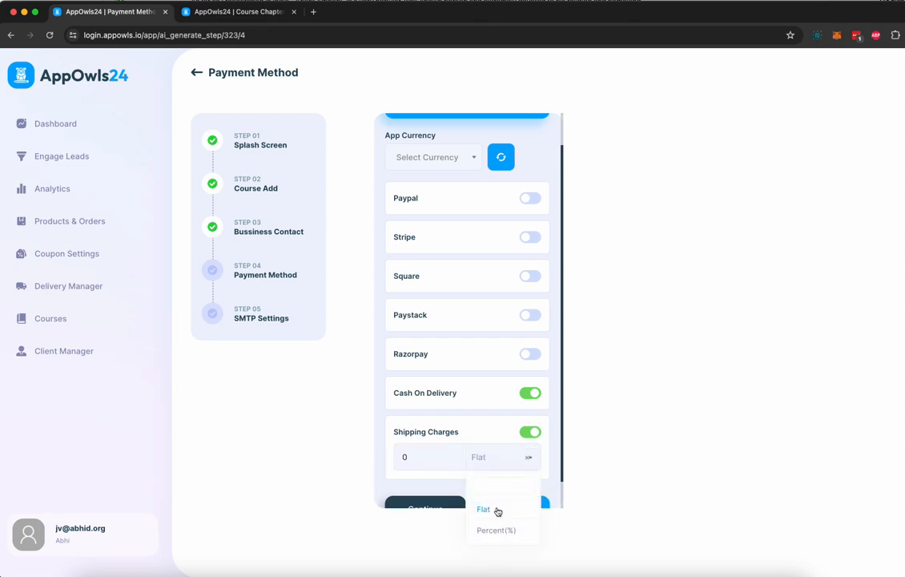
left_click(533, 432)
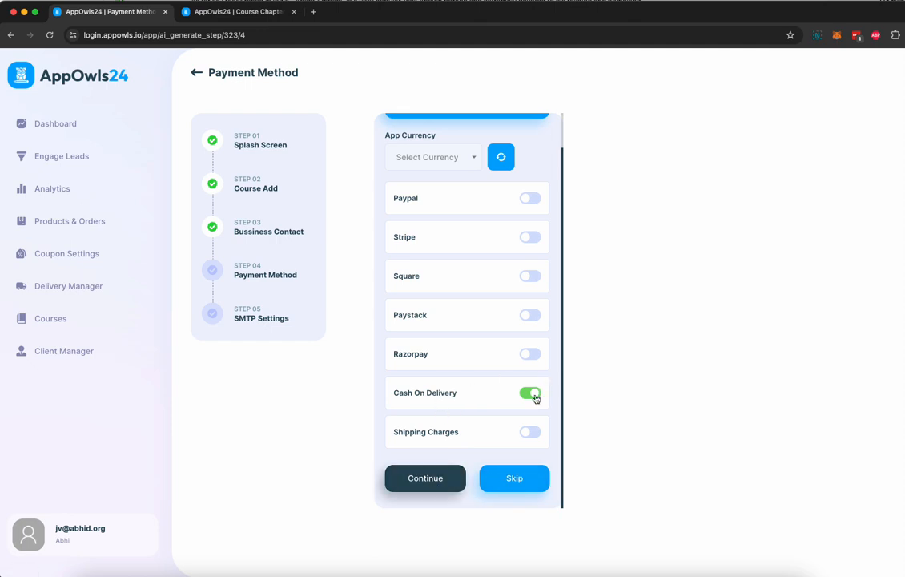
- Finish the app setup without SMTP settings and open the AI Automation Agency Course app for editing
left_click(433, 477)
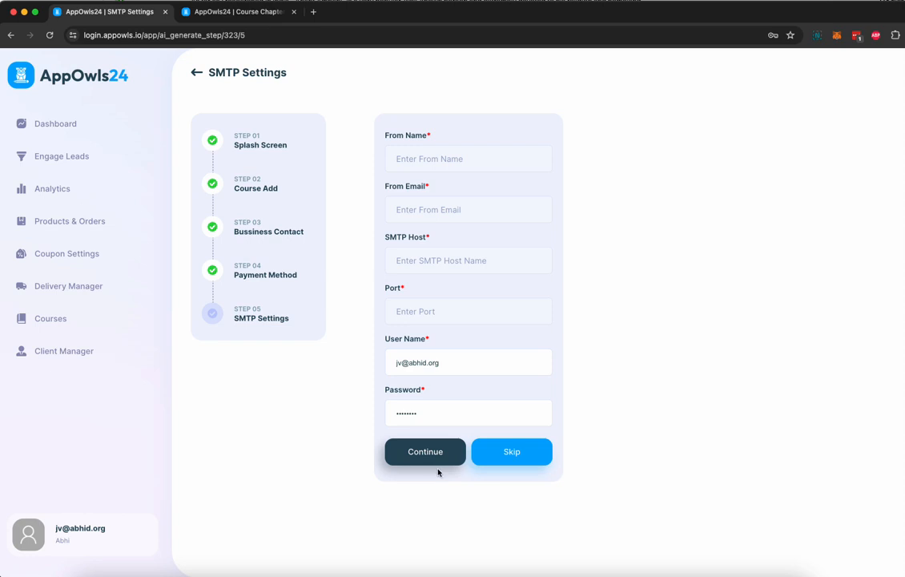
left_click(511, 451)
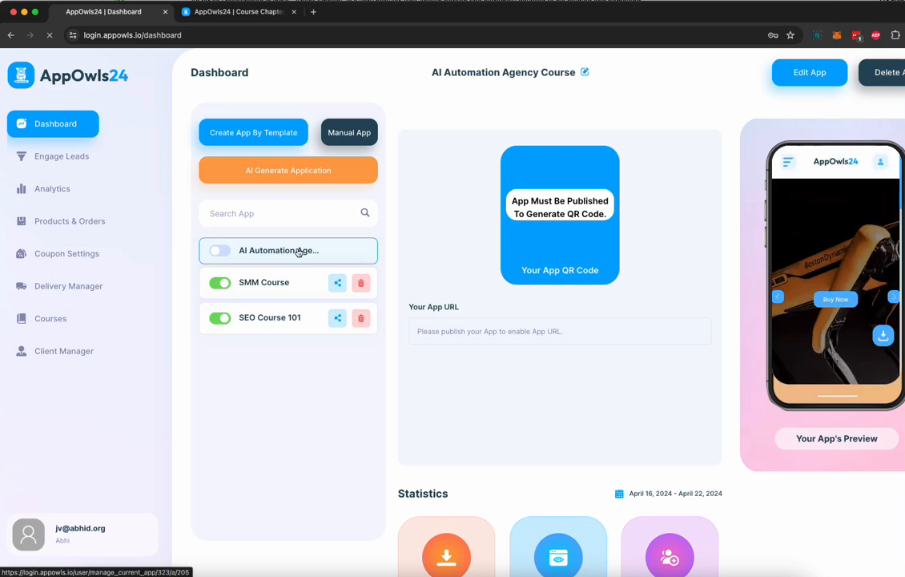
left_click(812, 72)
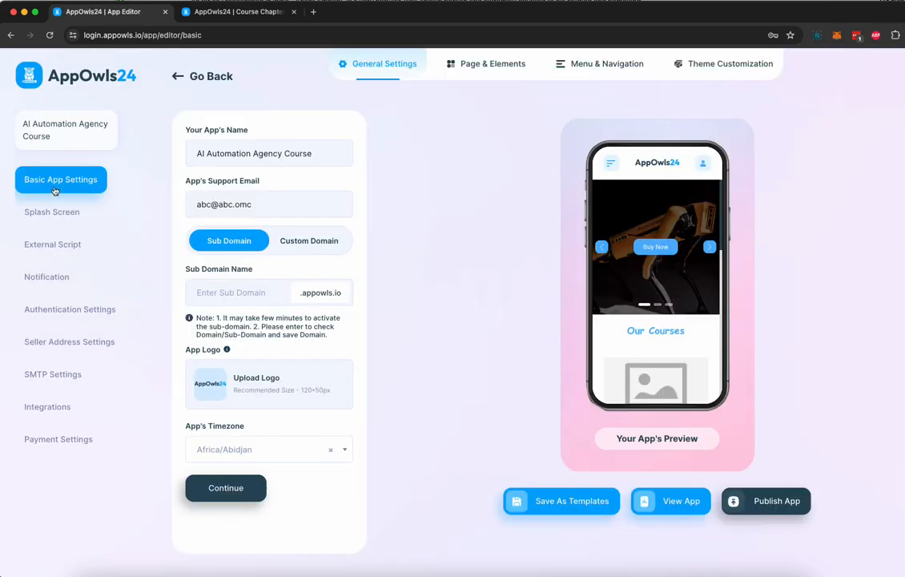
- Review the app's splash screen, external script, notification, authentication, seller address and SMTP settings
left_click(60, 217)
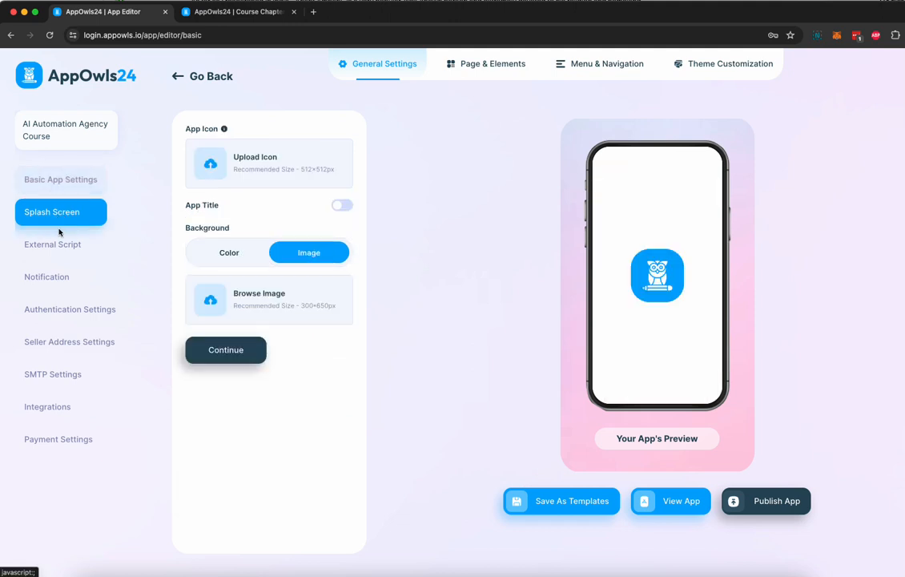
left_click(59, 253)
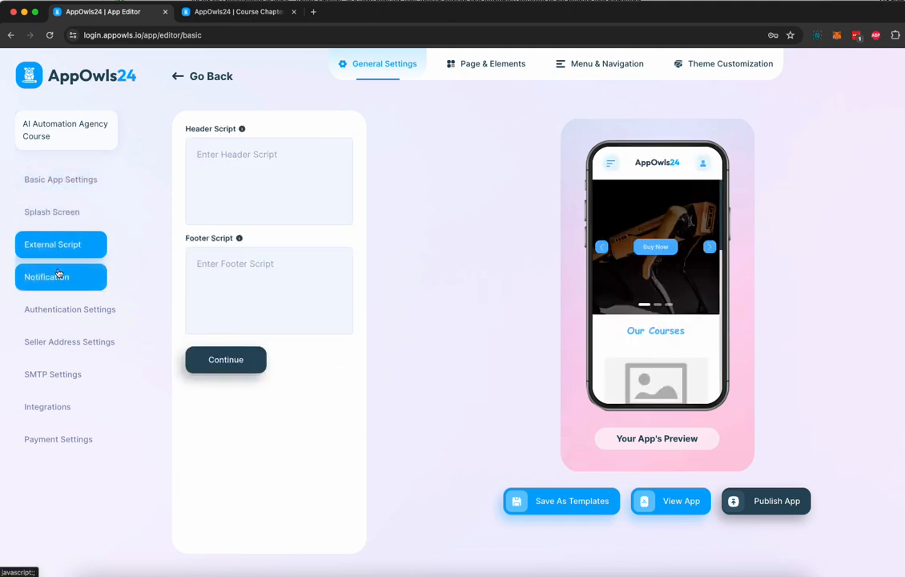
left_click(60, 274)
scroll(272, 303, "down", 1)
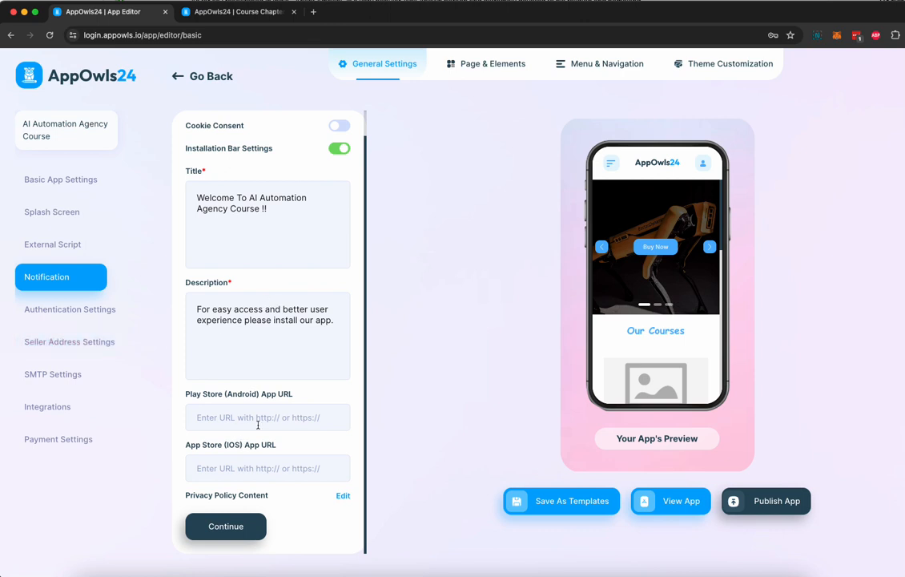
left_click(63, 314)
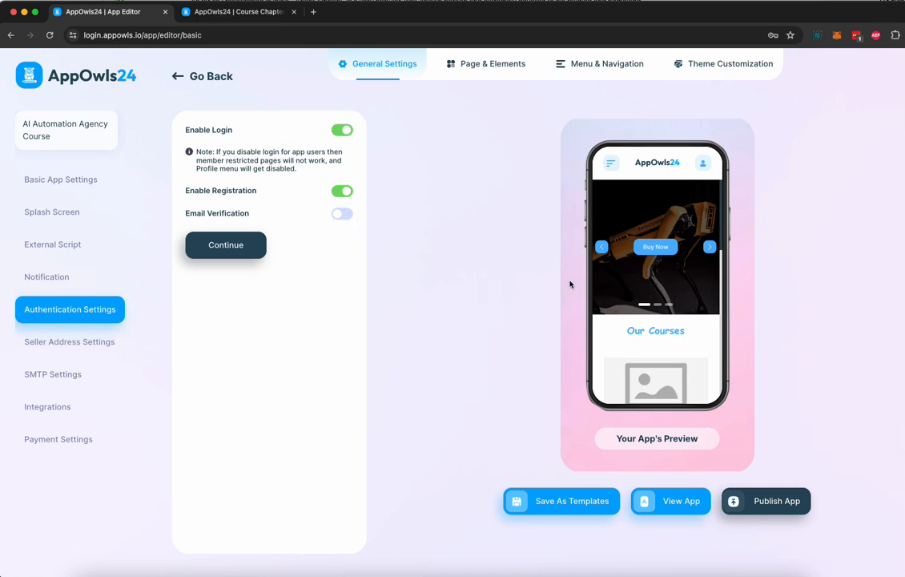
left_click(78, 352)
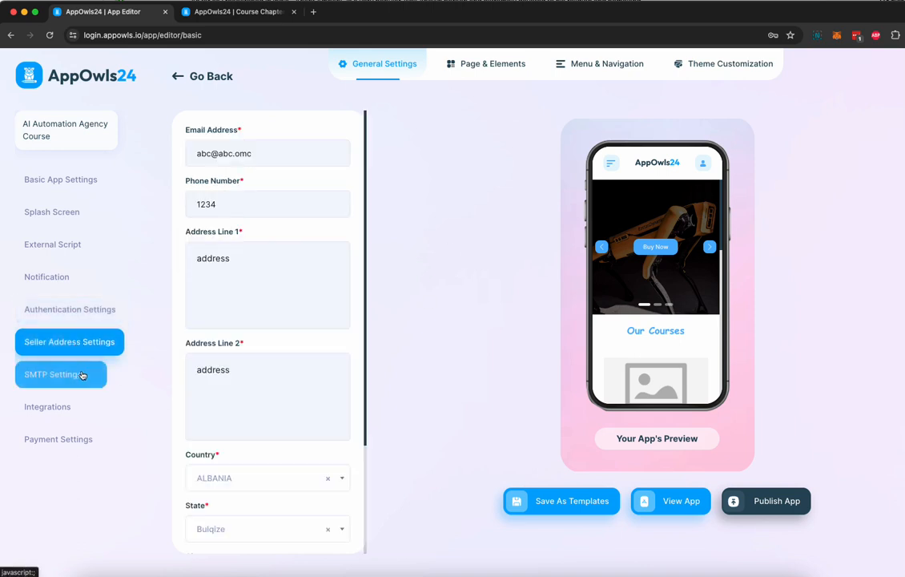
left_click(56, 375)
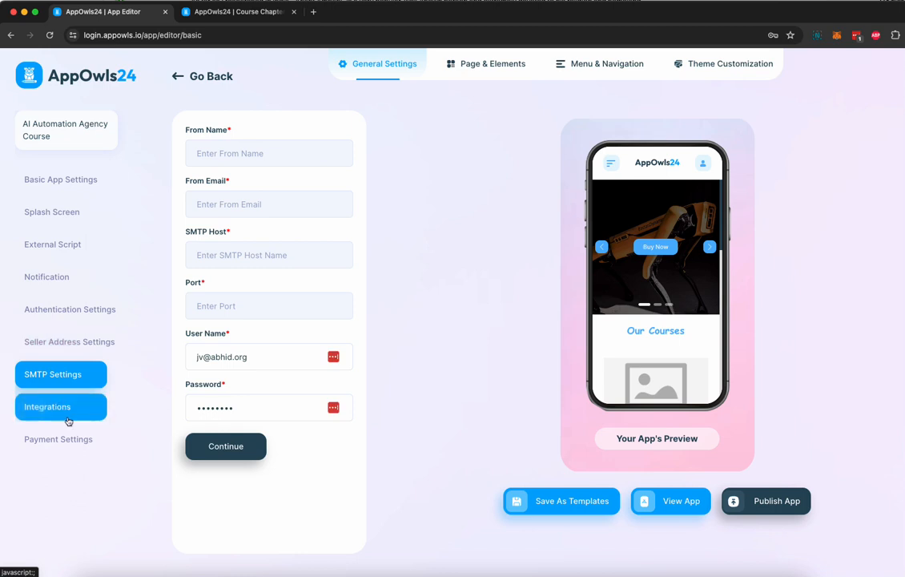
- Examine the autoresponder, SMS and Google Analytics integrations, and view the app's payment settings
left_click(62, 410)
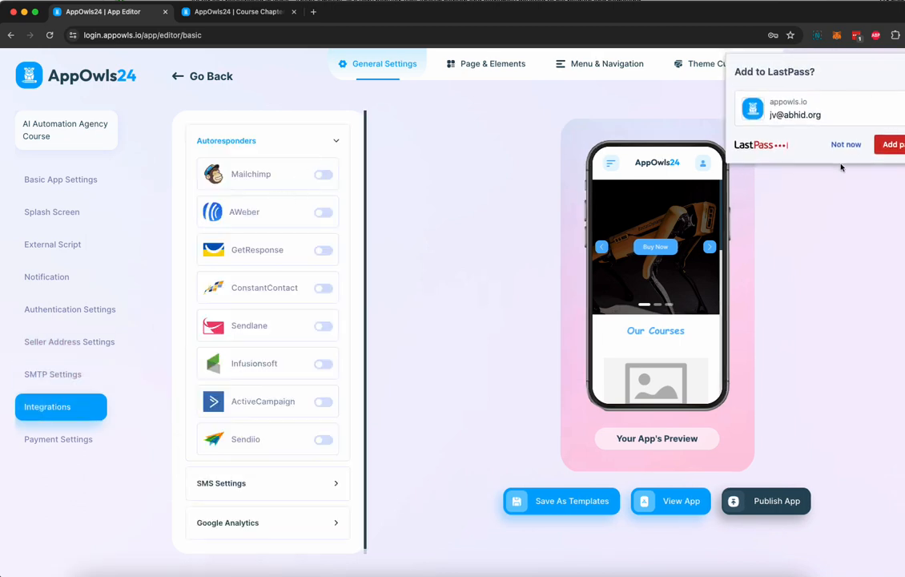
left_click(846, 144)
scroll(264, 385, "down", 1)
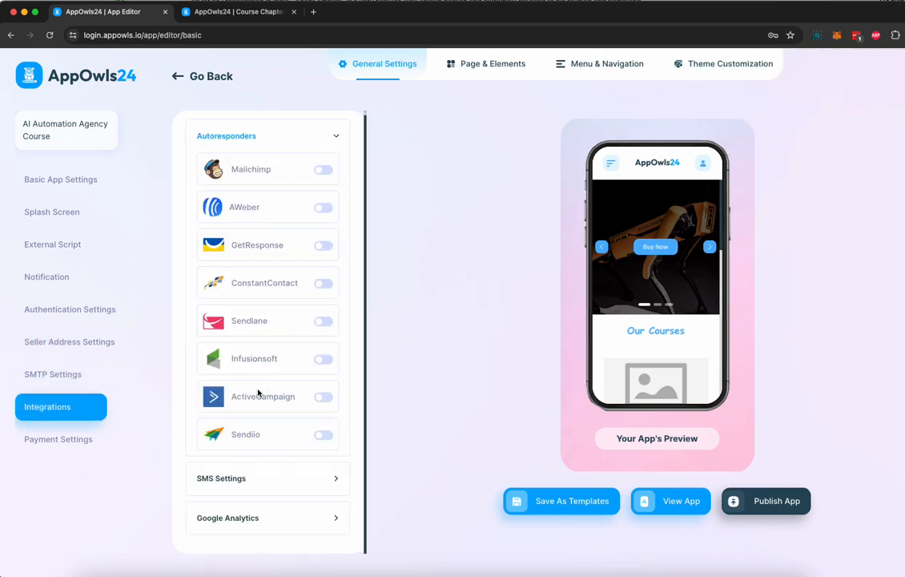
left_click(266, 482)
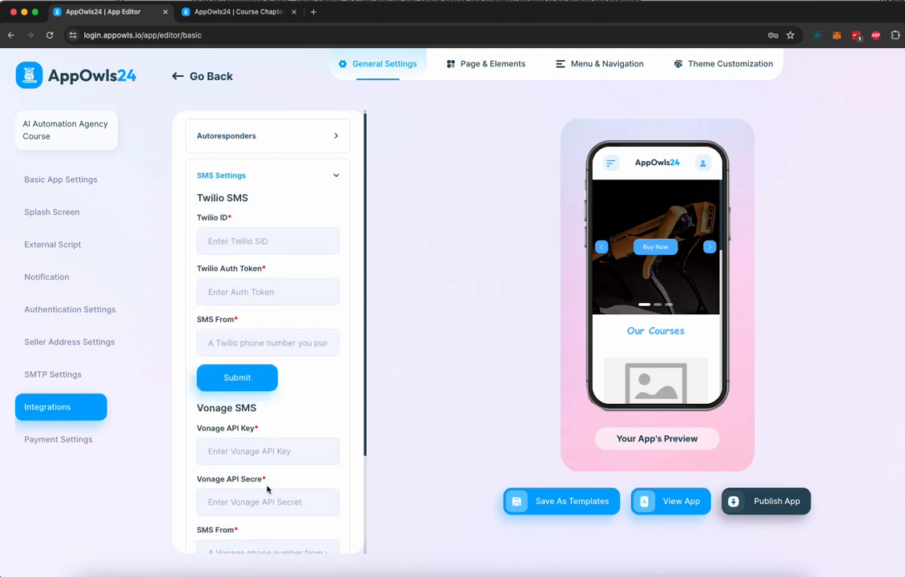
left_click(298, 176)
left_click(269, 226)
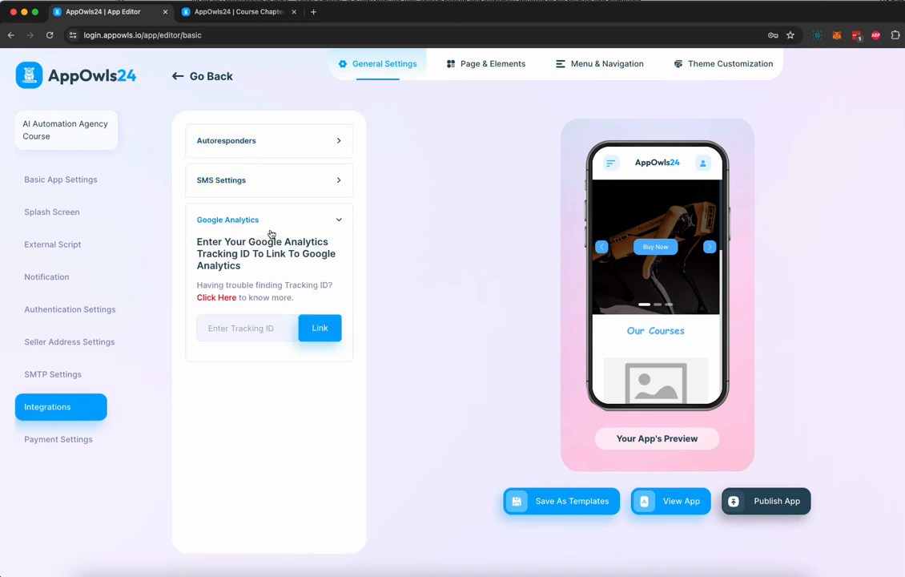
left_click(290, 219)
left_click(64, 437)
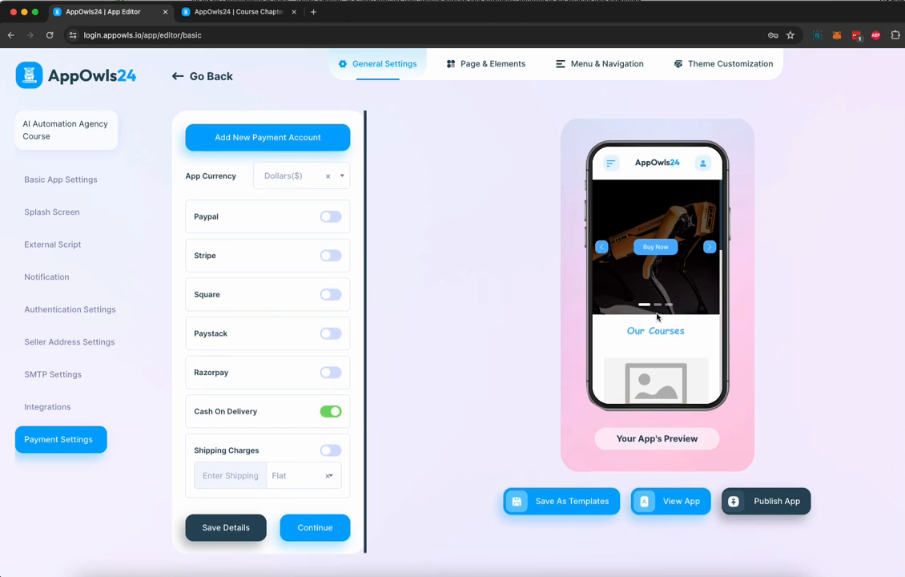
- Open the app's page editor, select the Courses page and examine the elements that can be added to it
left_click(487, 67)
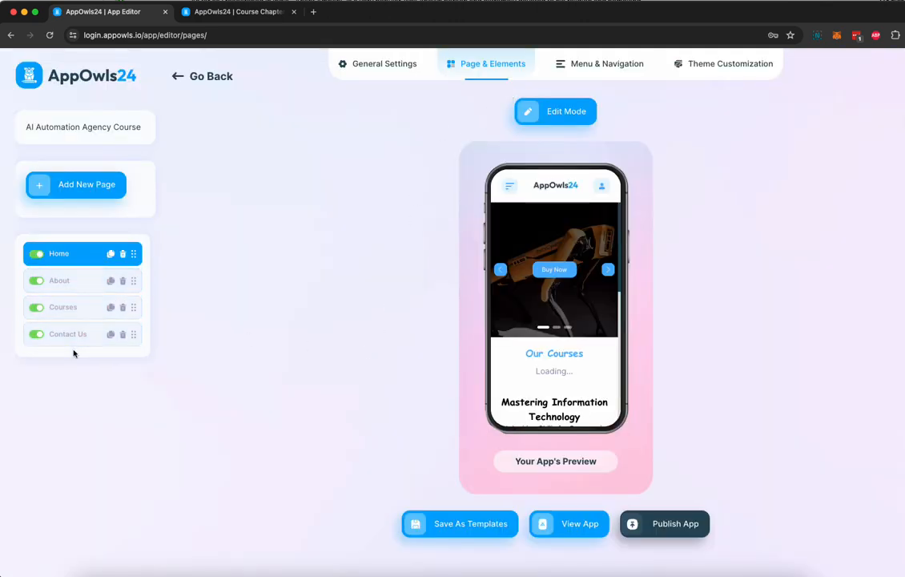
left_click(81, 253)
left_click(77, 304)
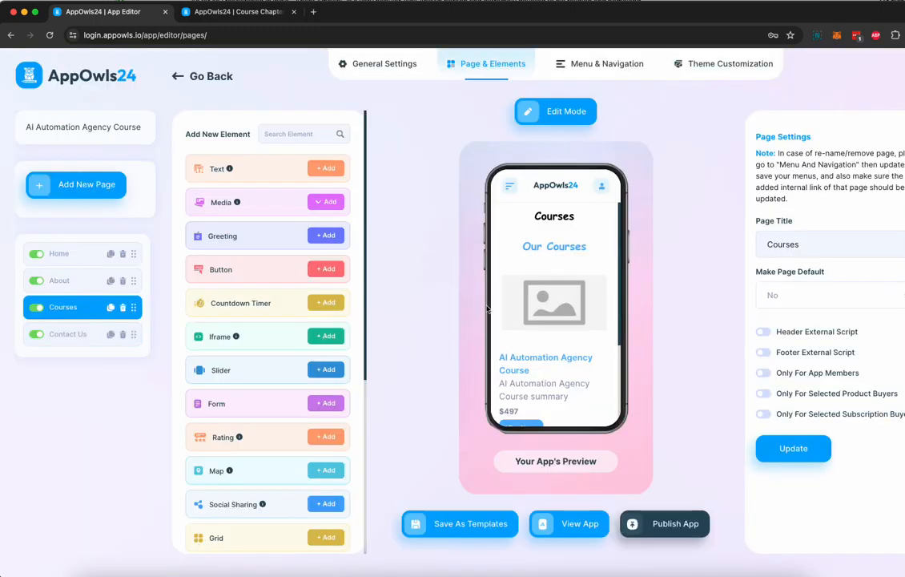
scroll(558, 333, "down", 3)
scroll(556, 330, "up", 3)
scroll(258, 274, "down", 2)
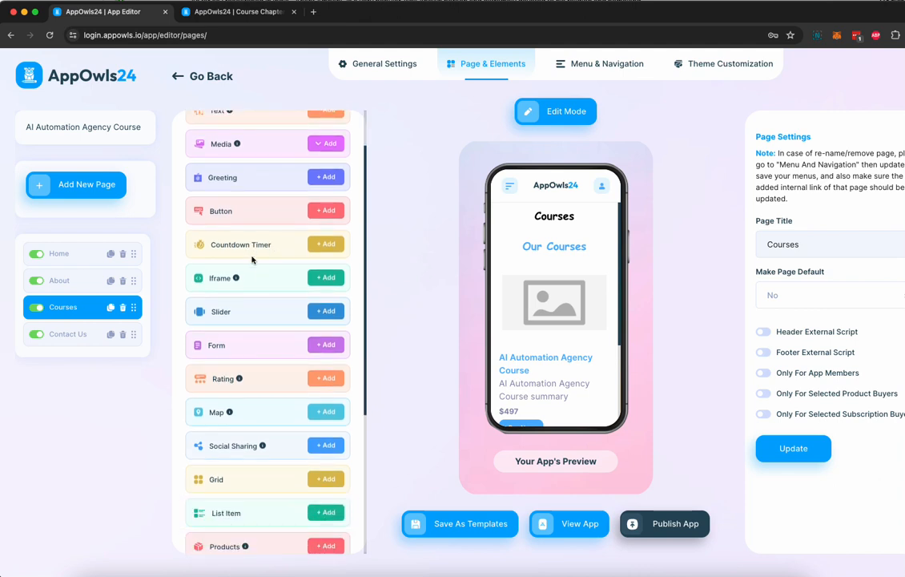
scroll(261, 291, "down", 5)
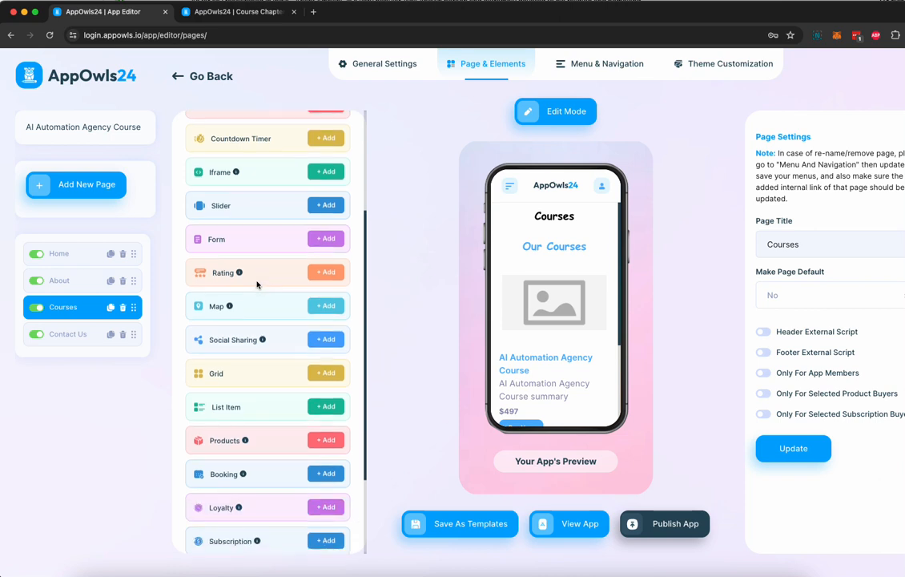
scroll(258, 285, "down", 2)
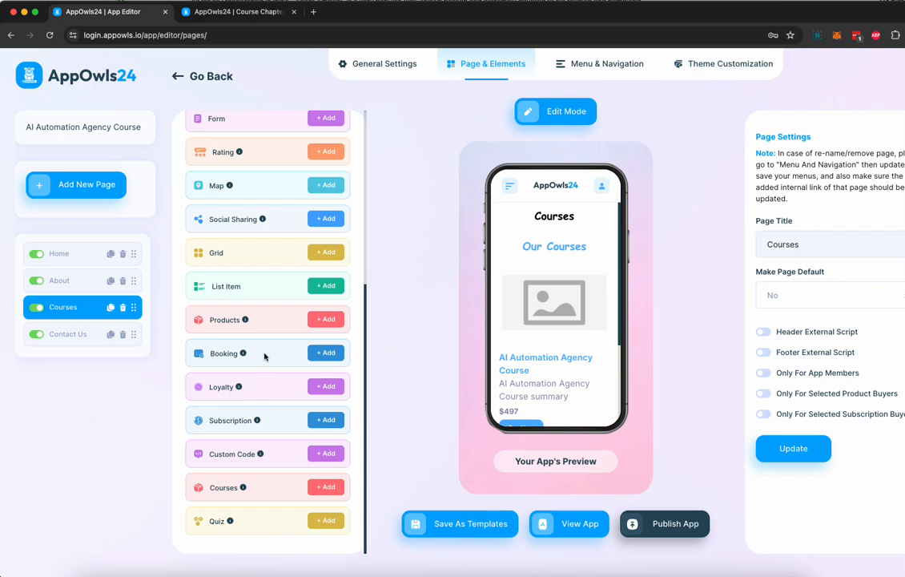
scroll(264, 356, "up", 9)
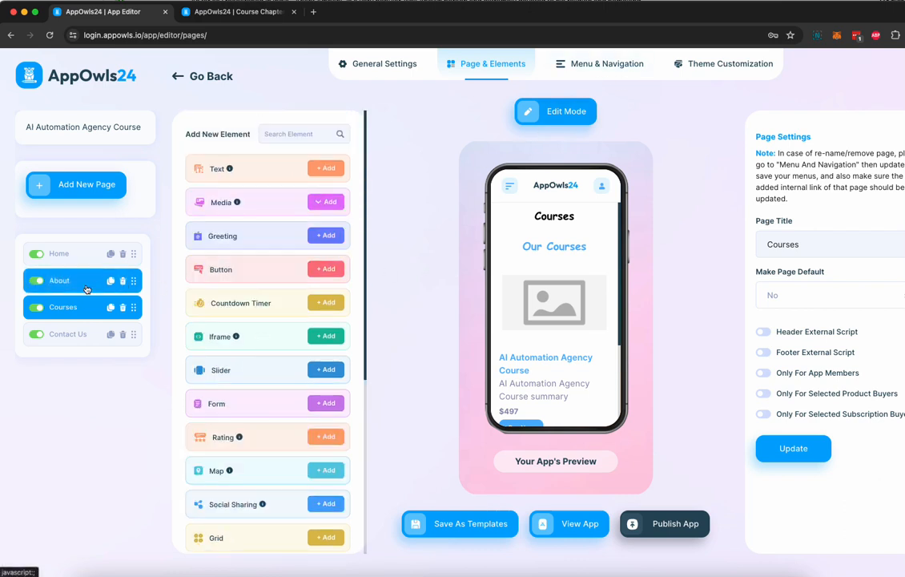
- Set the "About Our IT Courses" heading on the About page to Arial at size 22
left_click(73, 280)
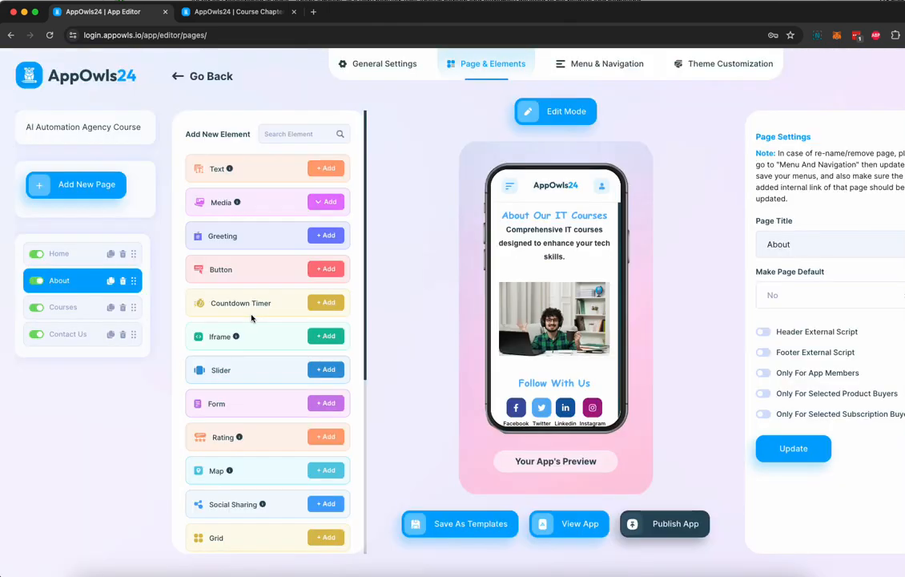
left_click(543, 218)
left_click_drag(504, 216, 607, 217)
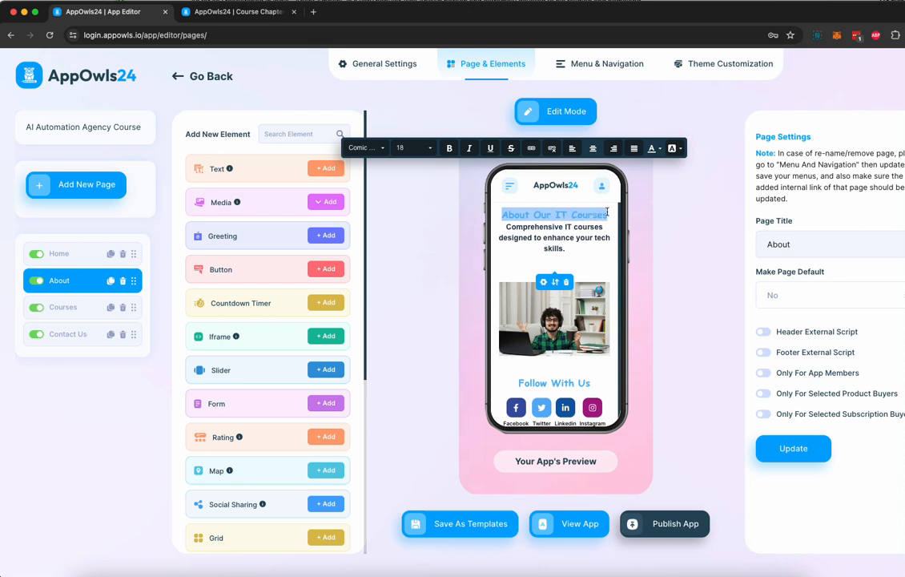
left_click(374, 155)
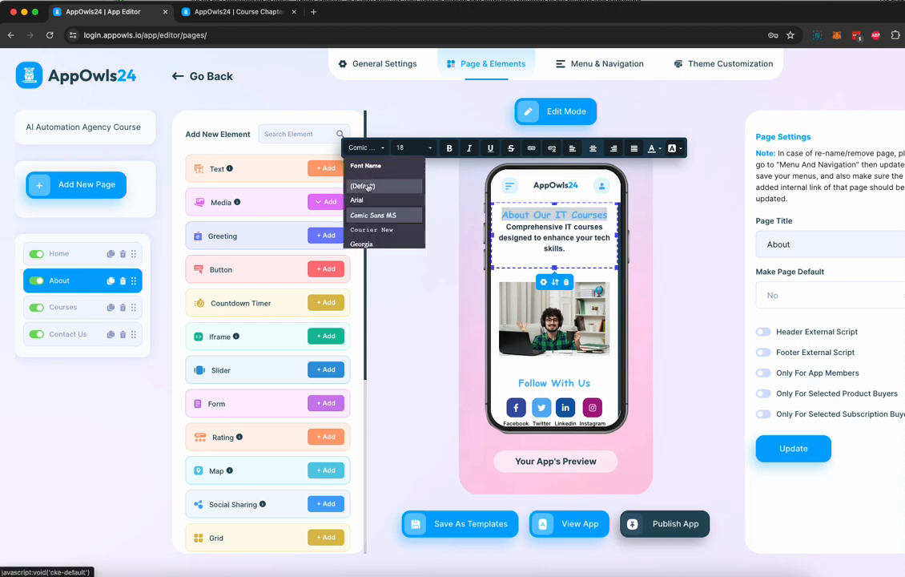
left_click(358, 185)
left_click(411, 147)
left_click(367, 209)
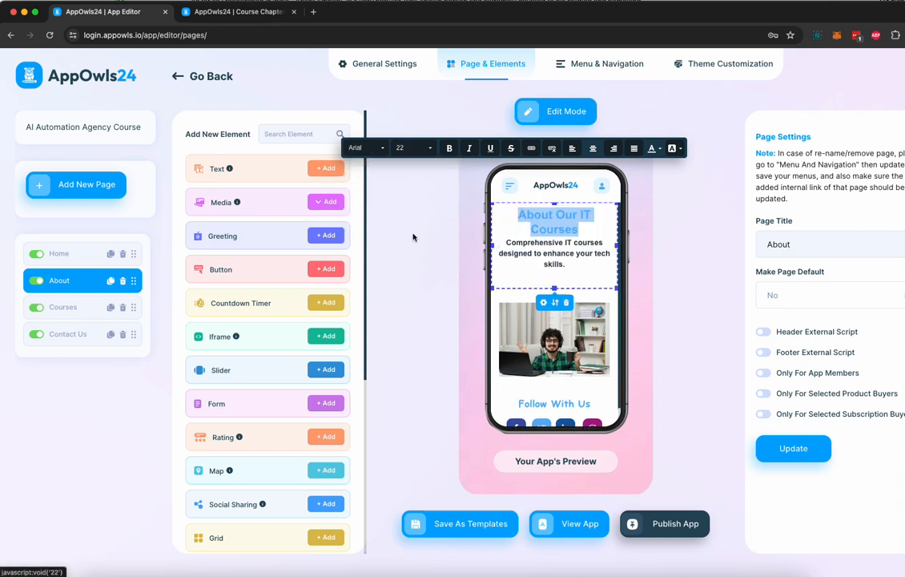
- Give the About page heading a darker blue text color and a green background color
left_click(652, 149)
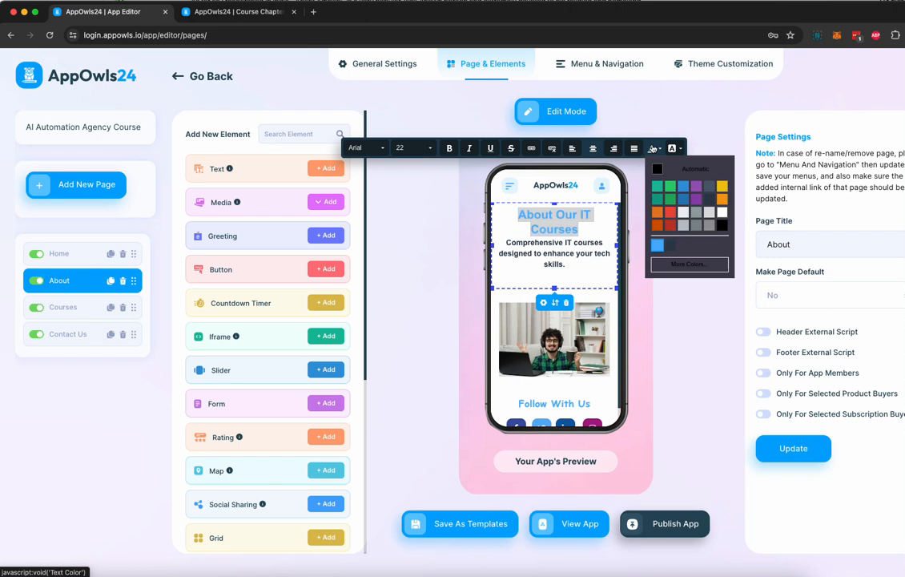
left_click(683, 200)
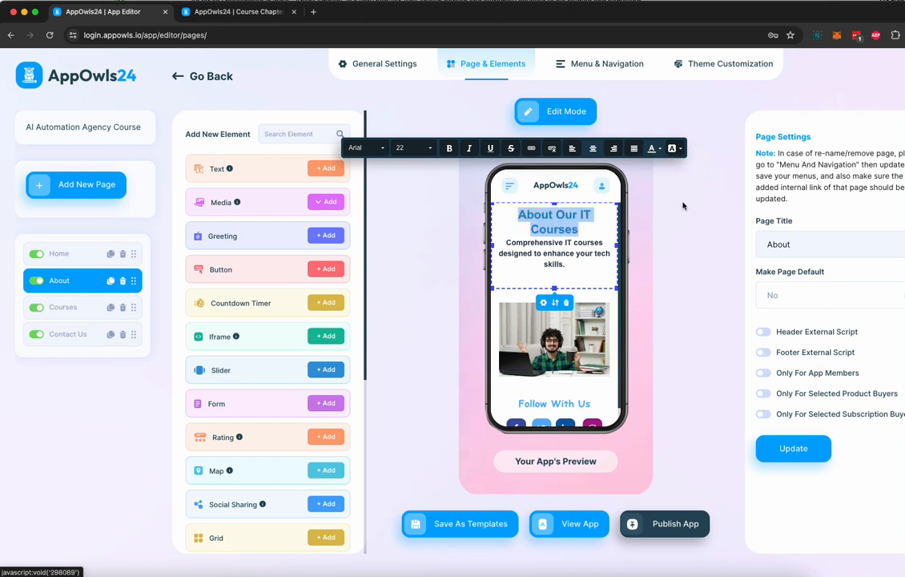
left_click(674, 148)
left_click(679, 189)
left_click(582, 241)
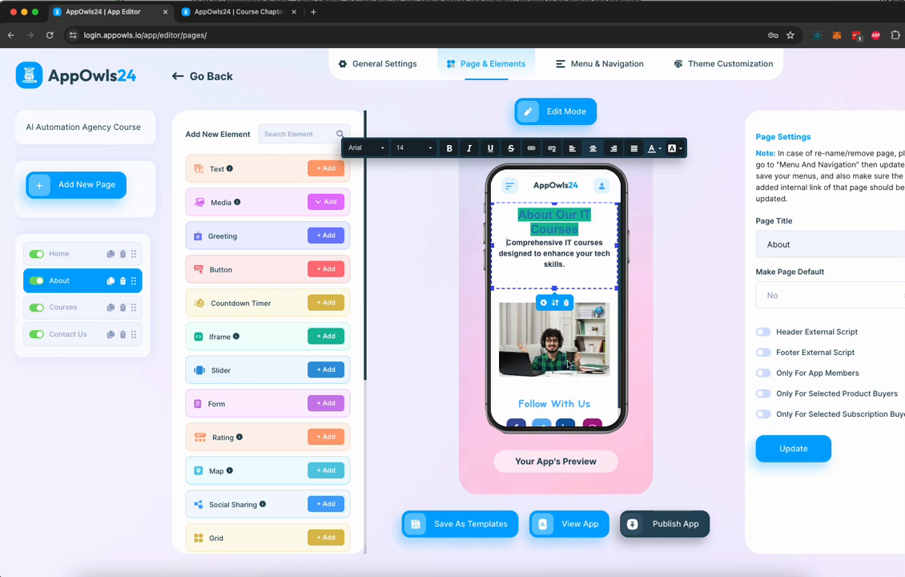
- View the main menu settings and check the menu's links in the app preview
left_click(614, 73)
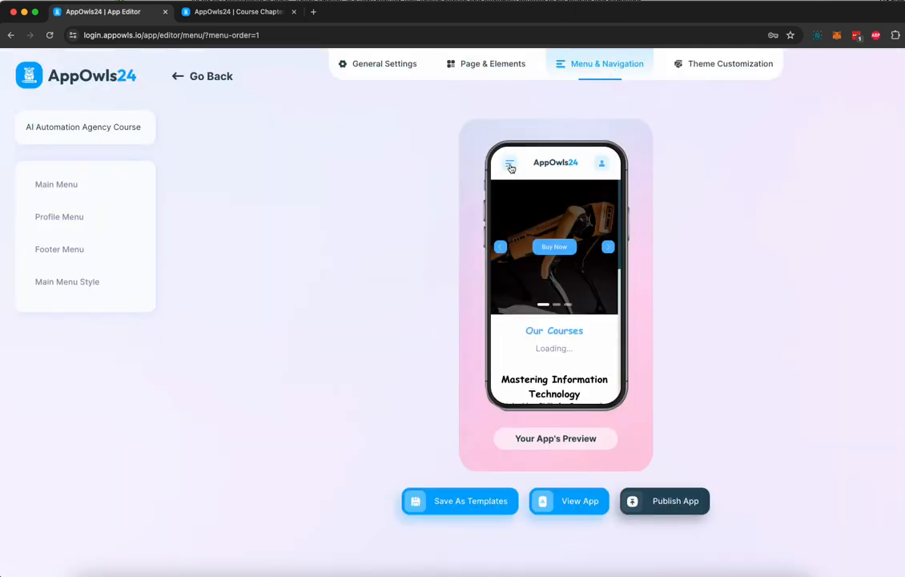
left_click(510, 164)
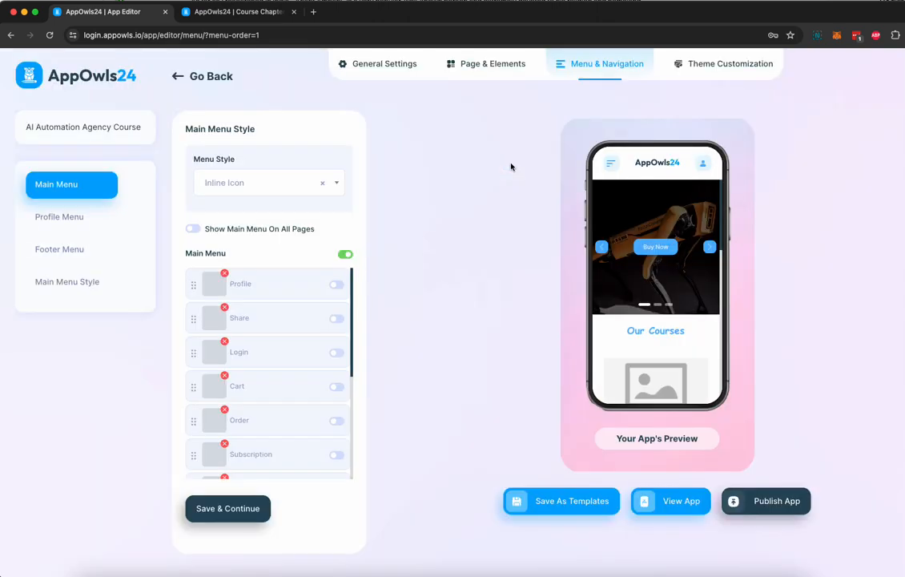
left_click(610, 163)
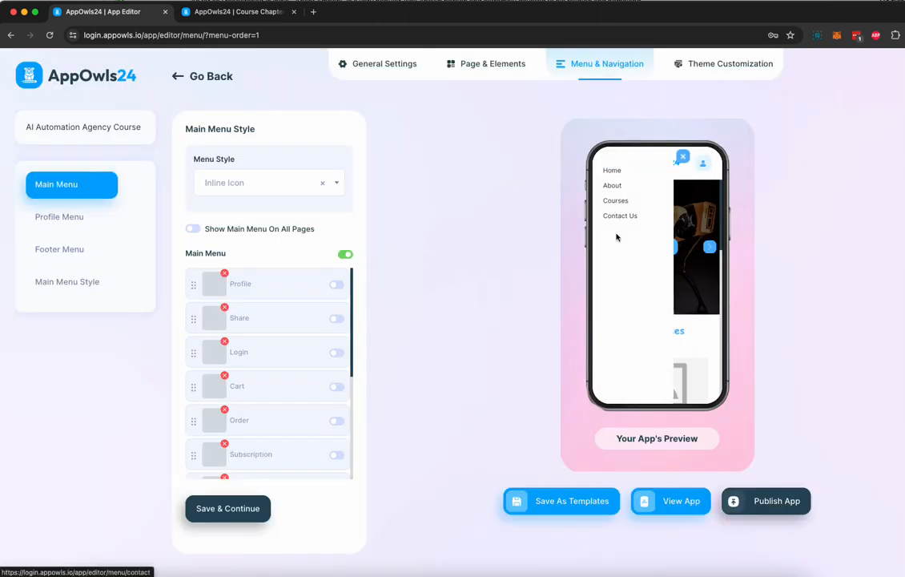
left_click(682, 157)
- Try the Block Icon style for the main menu, settle on Icon Only and show the menu on all pages
left_click(268, 184)
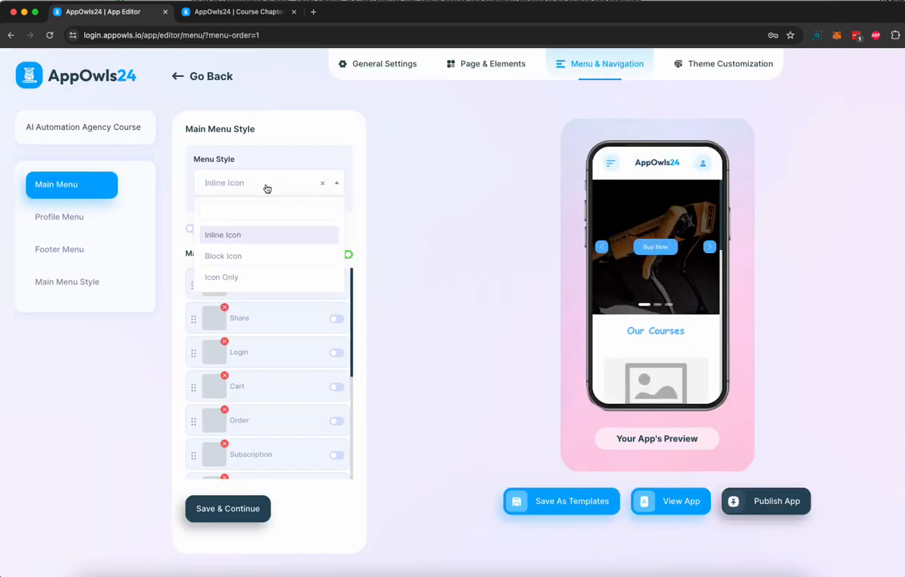
left_click(233, 254)
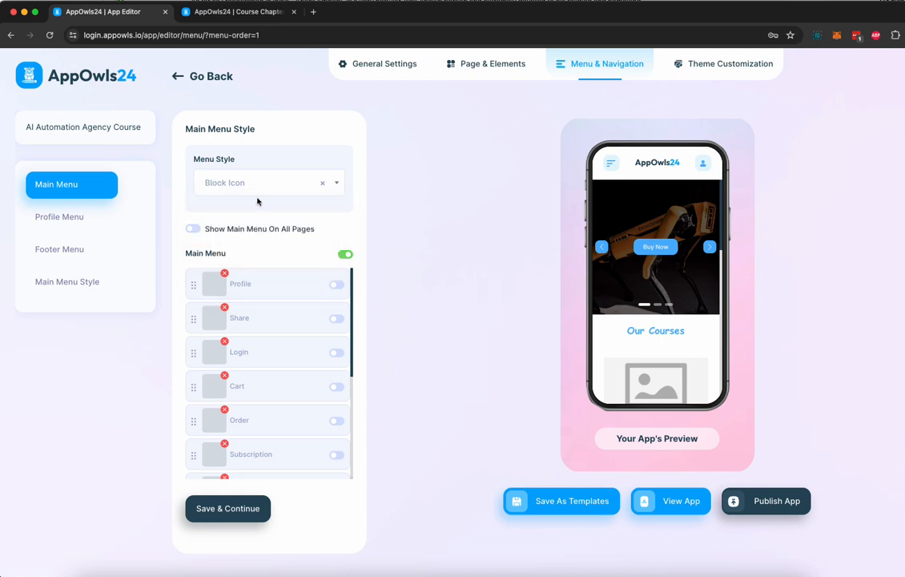
left_click(257, 195)
left_click(235, 275)
- Review the main menu entries and the profile and footer menu settings
scroll(297, 346, "down", 5)
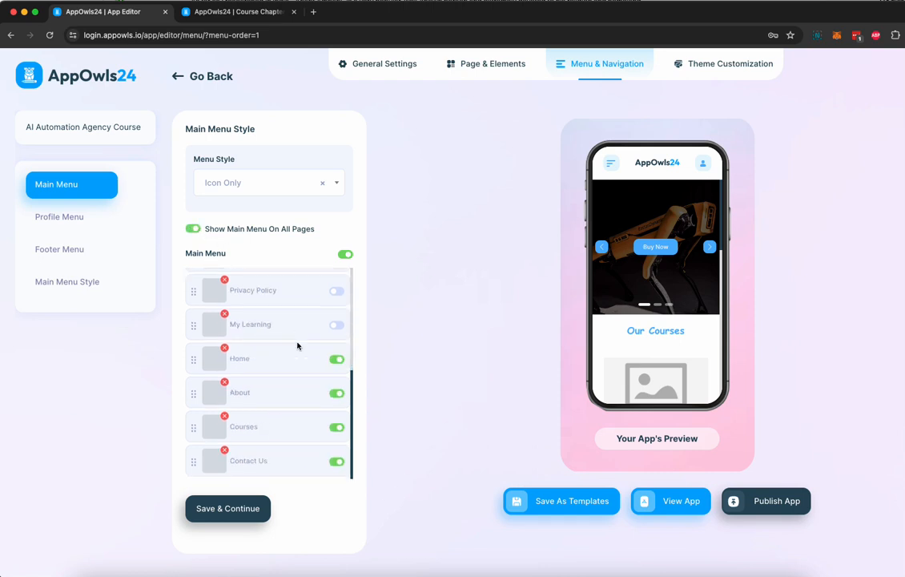
scroll(297, 346, "up", 5)
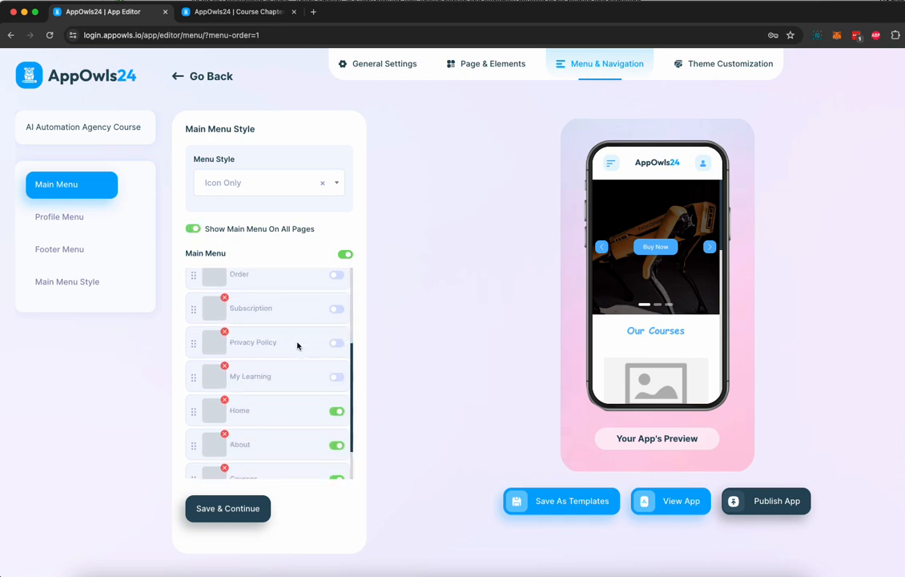
left_click(73, 226)
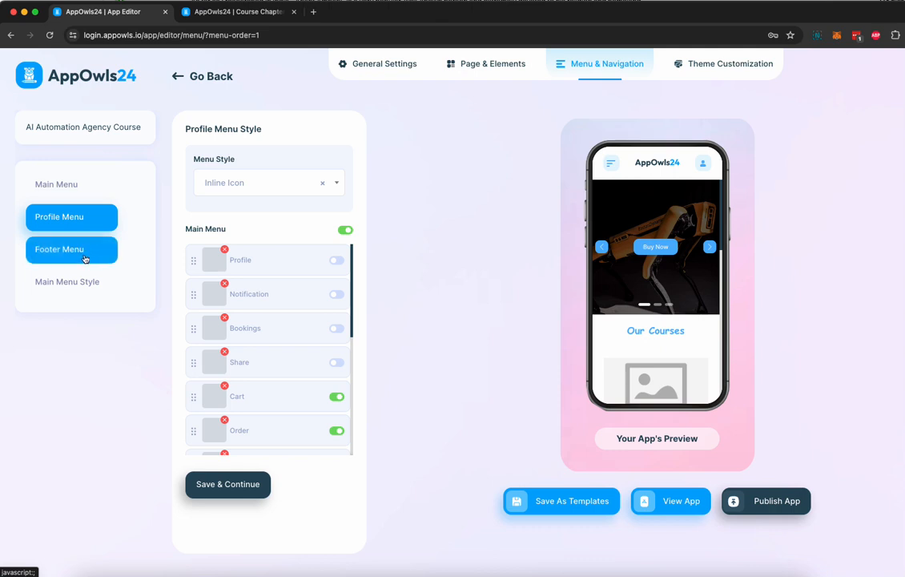
left_click(85, 258)
- Compare the Menu Top, Menu Right and Default layouts for the main menu style and choose Menu Top
left_click(85, 282)
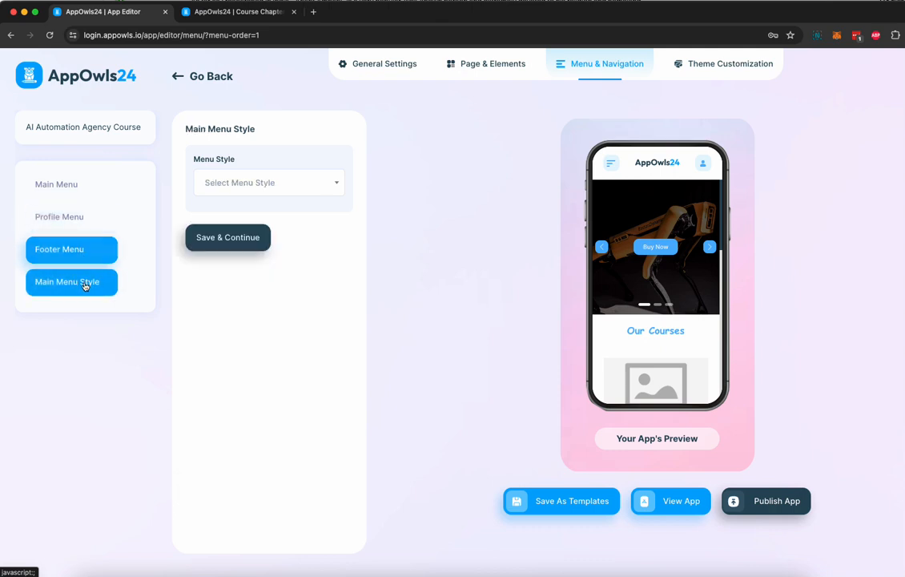
left_click(280, 185)
left_click(247, 256)
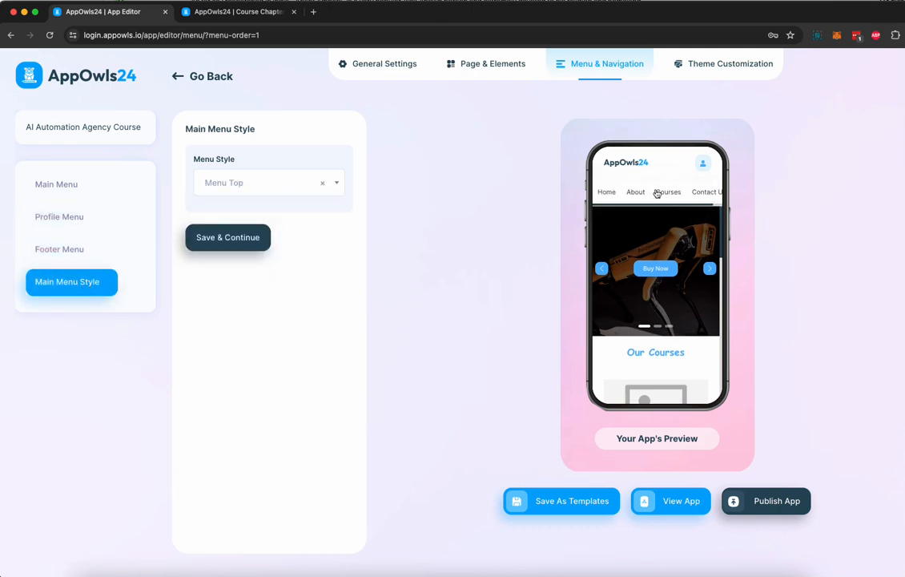
left_click(276, 188)
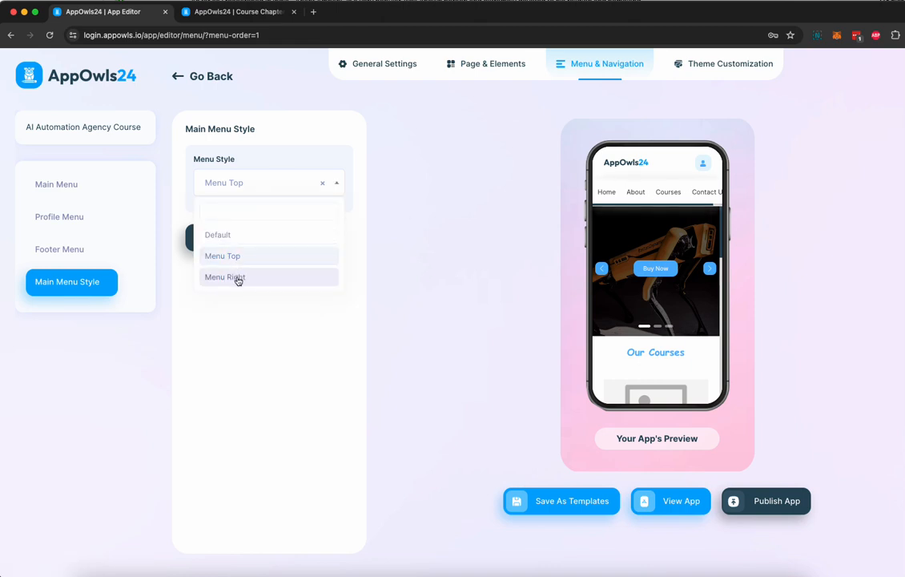
left_click(238, 277)
left_click(278, 190)
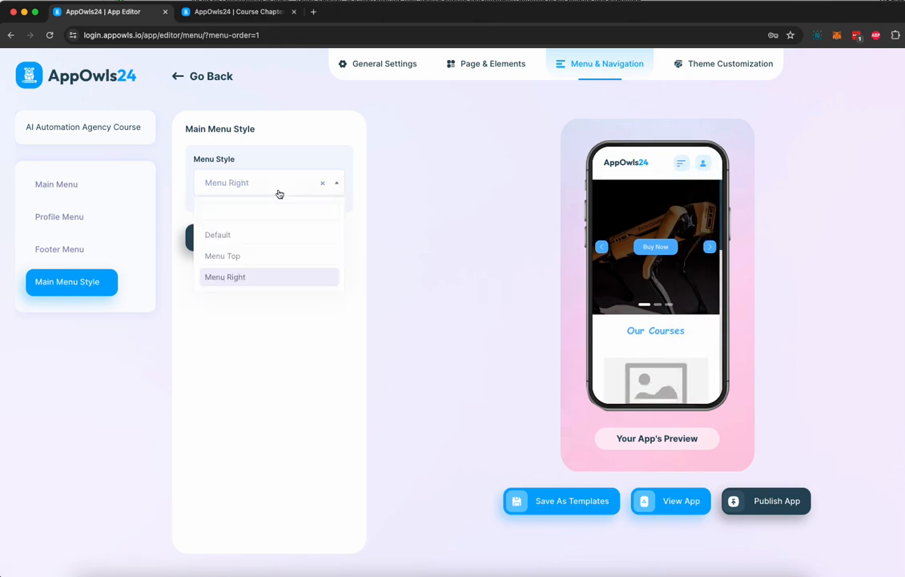
left_click(231, 235)
left_click(275, 191)
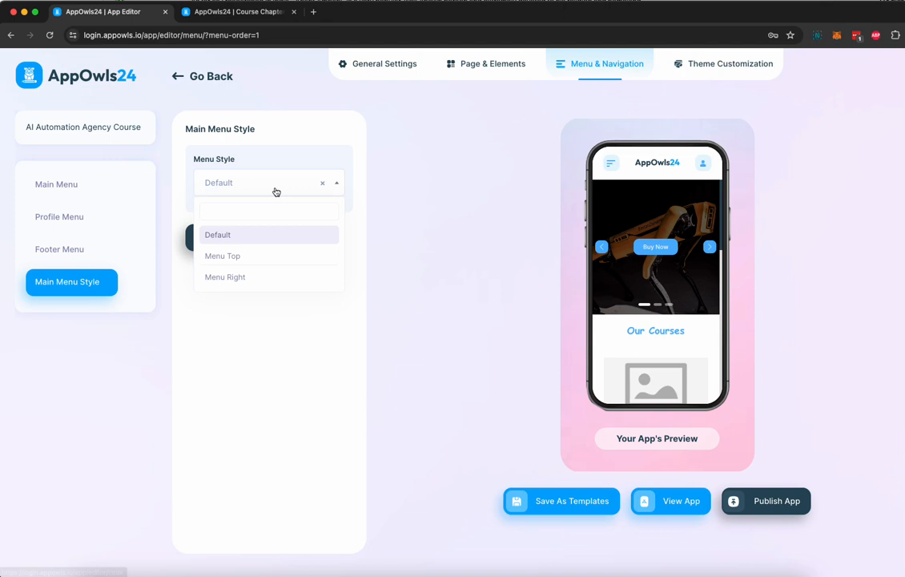
left_click(243, 258)
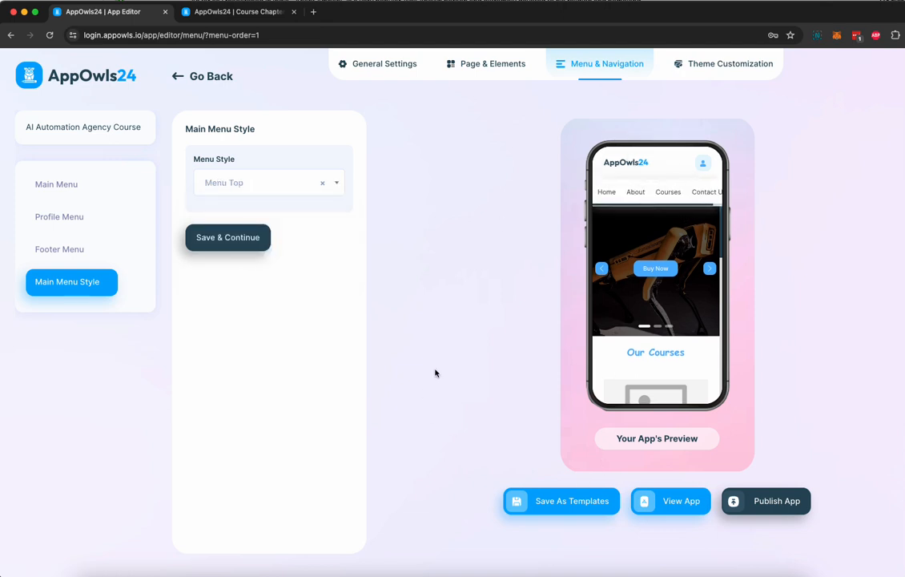
- View the app's theme color settings and try to publish the app
left_click(711, 65)
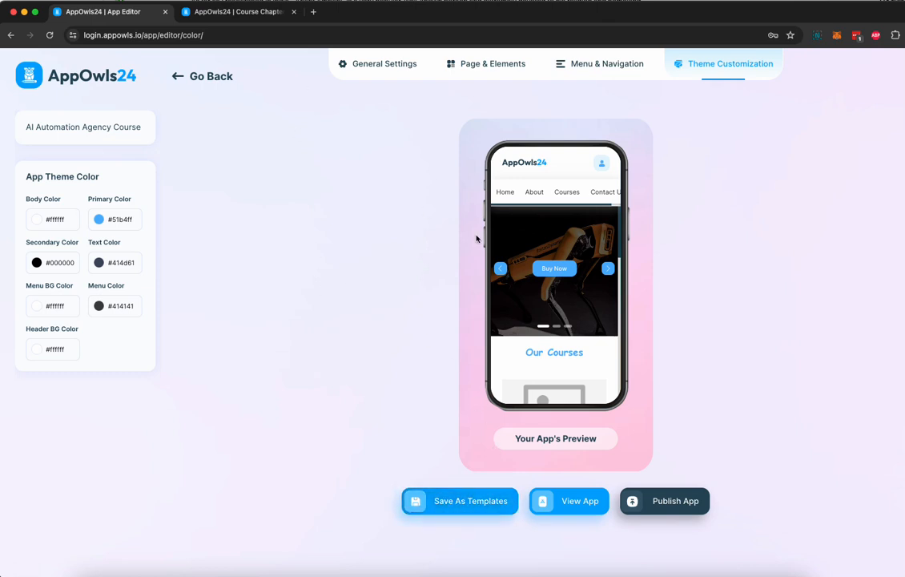
left_click(671, 513)
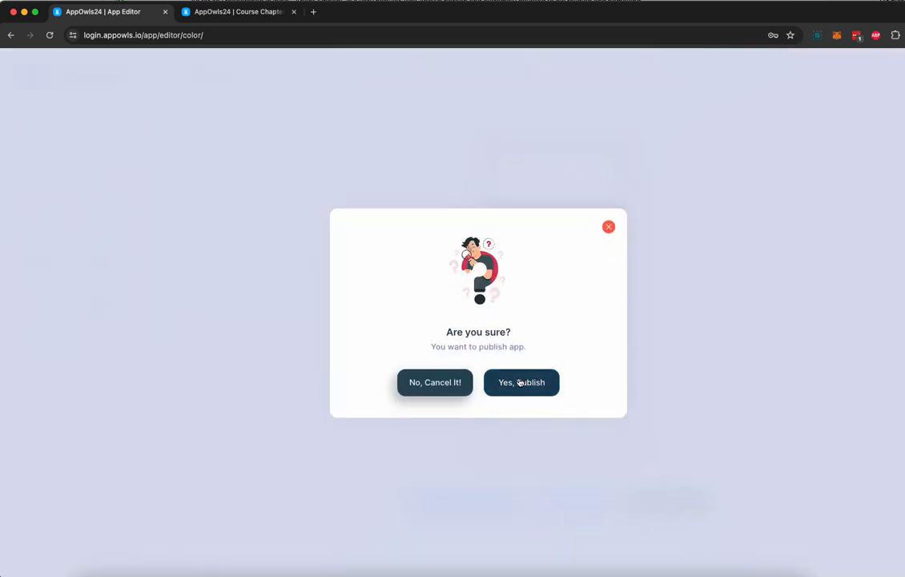
left_click(522, 382)
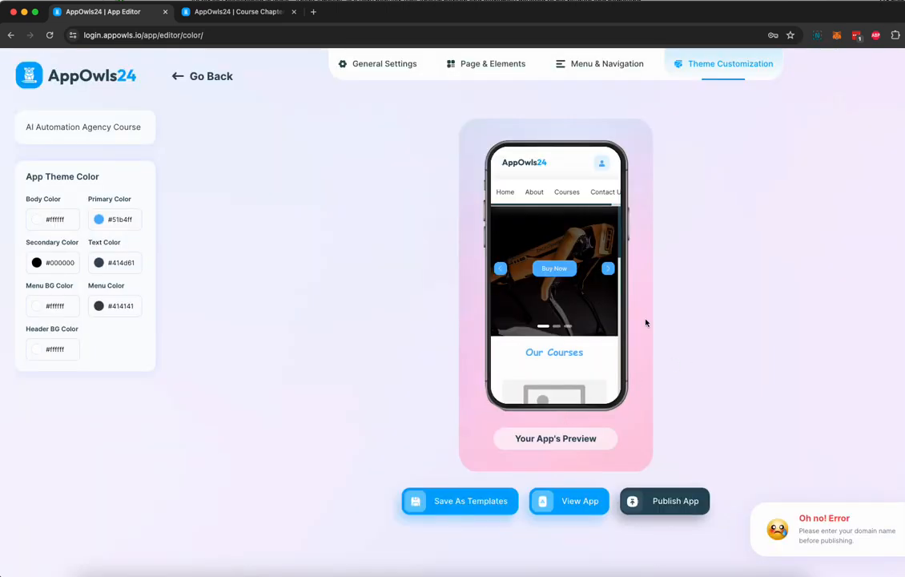
- Save aiagency as the app's sub domain name in the basic settings and publish the app
left_click(346, 62)
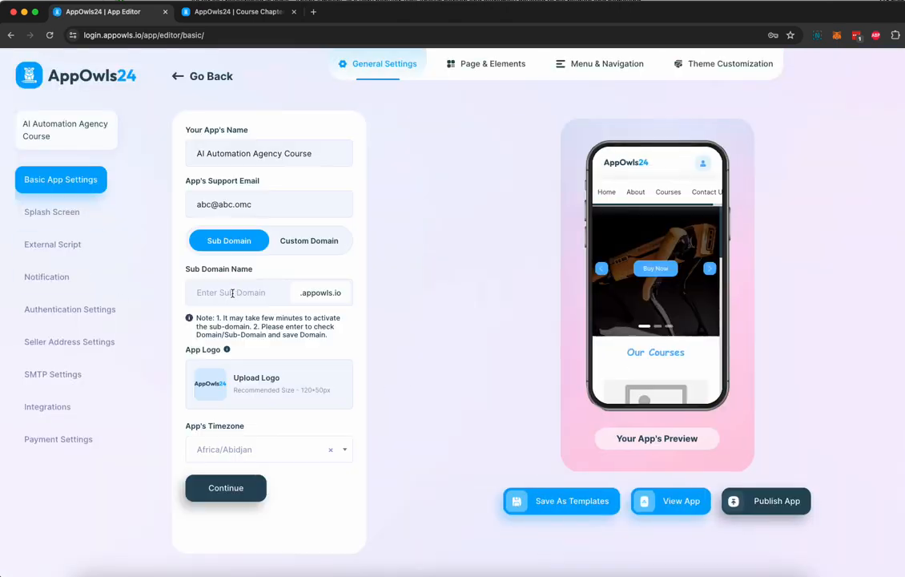
left_click(235, 291)
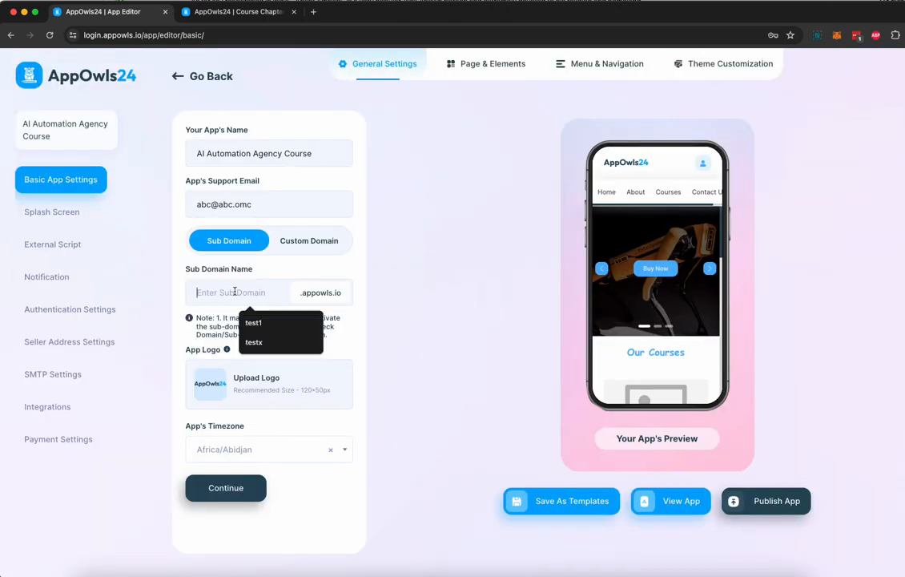
type("aiagency")
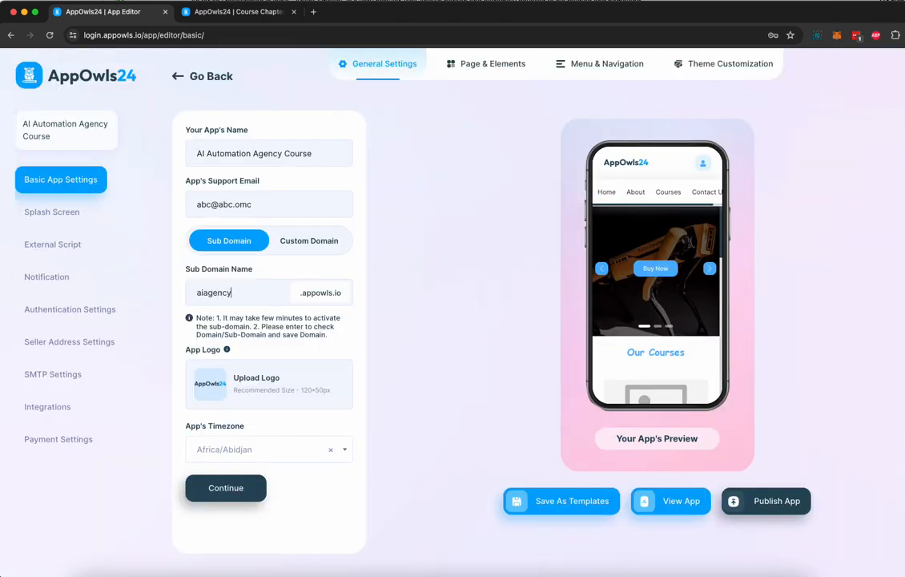
left_click(226, 488)
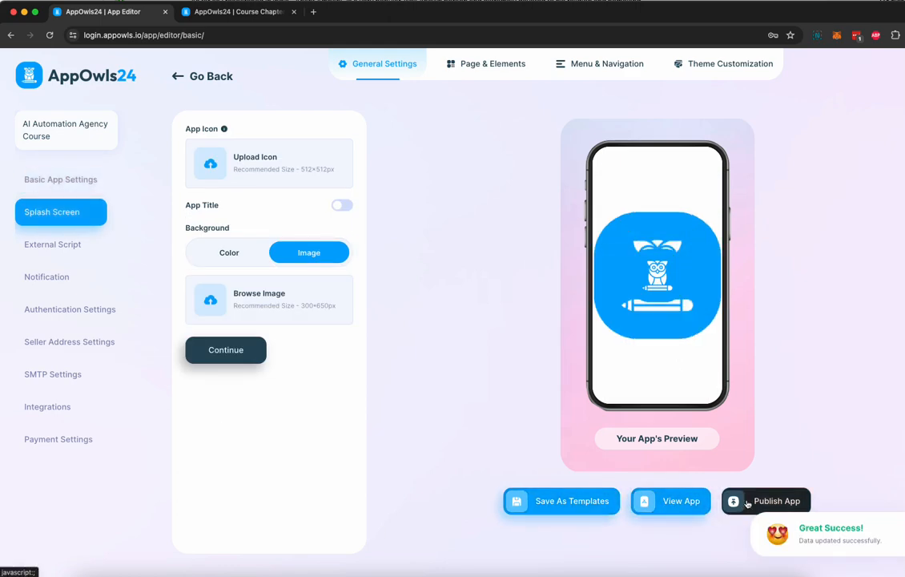
left_click(746, 503)
left_click(542, 391)
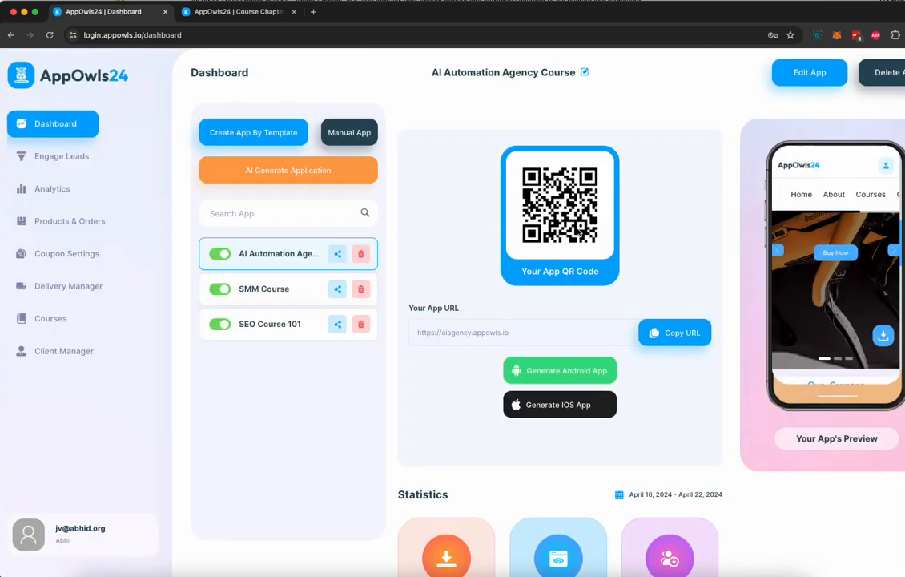
- Review the published app's URL and the options for generating its Android and iOS versions on the dashboard
left_click_drag(417, 332, 525, 340)
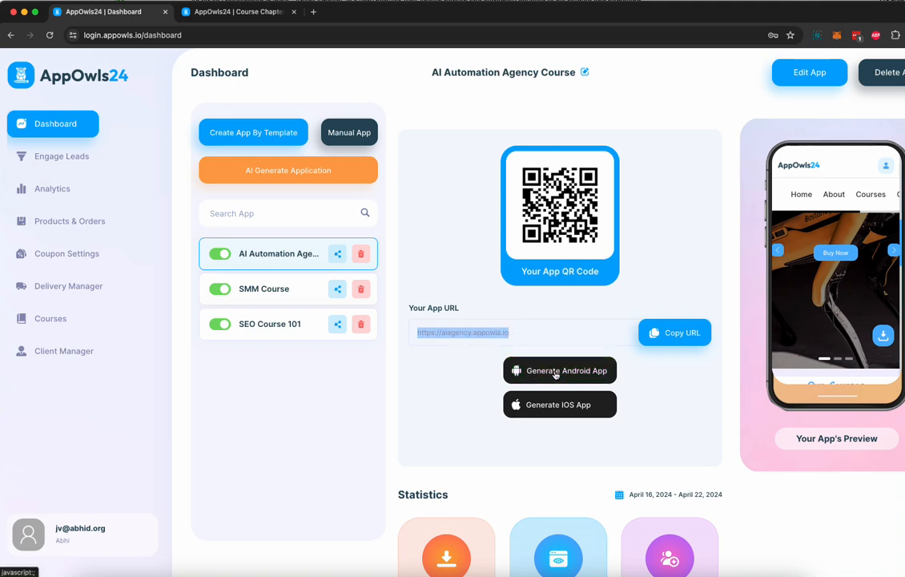
scroll(556, 375, "up", 5)
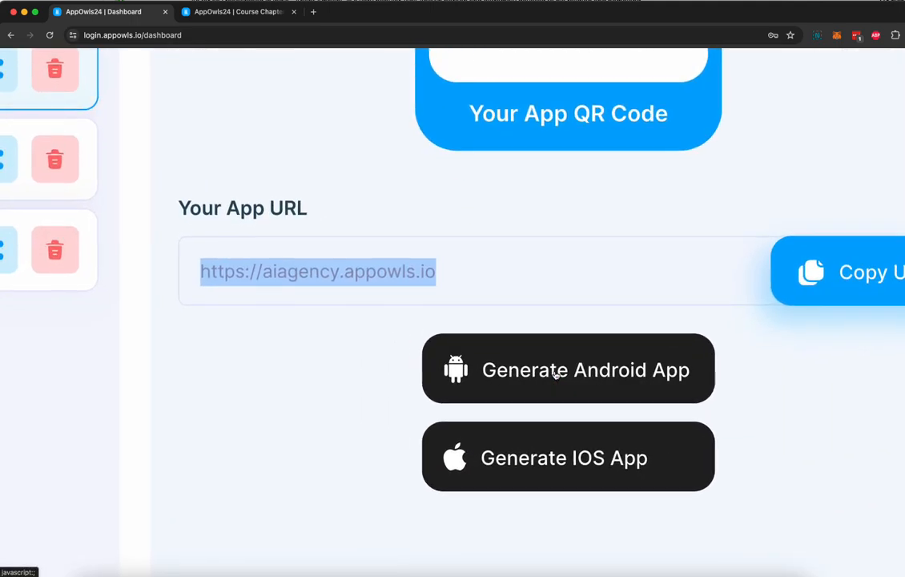
scroll(555, 374, "down", 5)
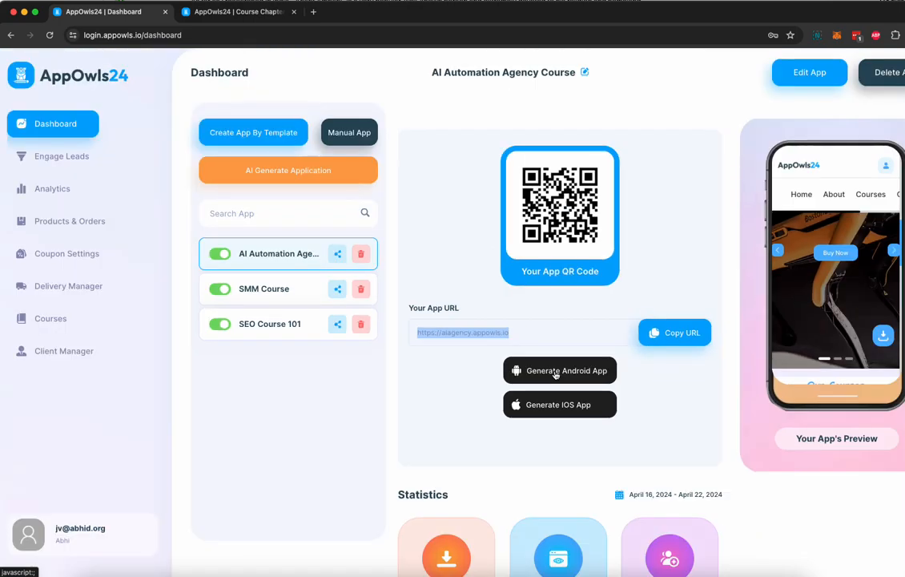
left_click(556, 372)
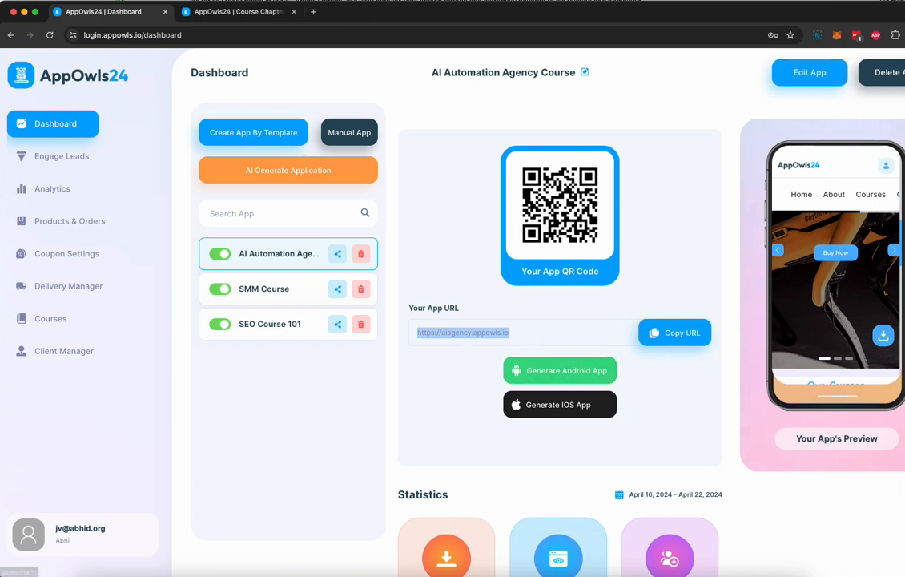
- Review the Notifications, SMS, Booking Manager and Loyalty Program sections for engaging leads, including the form for adding a loyalty program
left_click(68, 159)
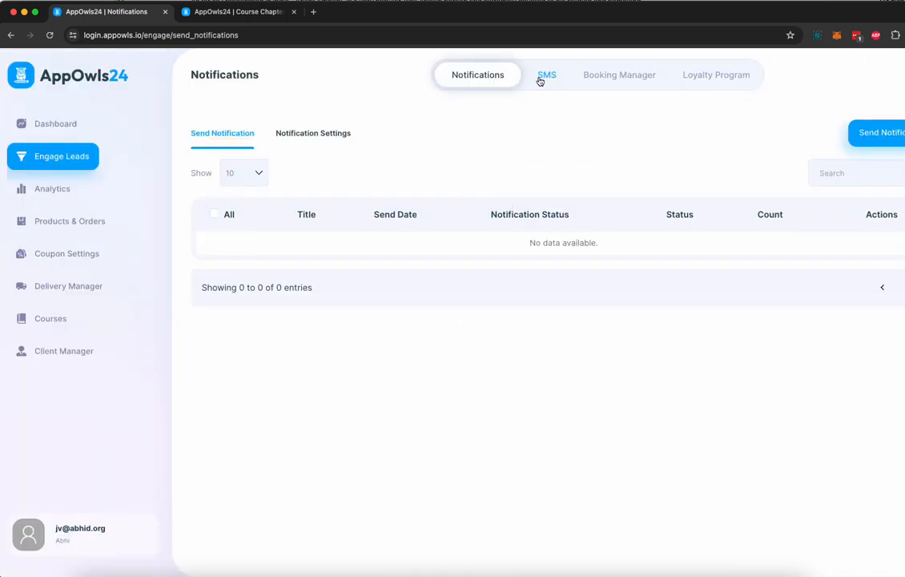
left_click(542, 80)
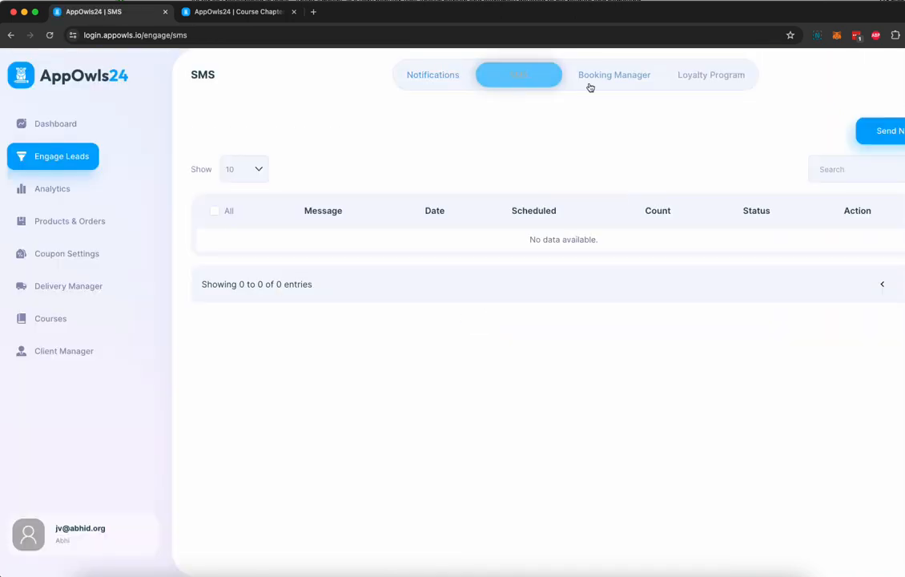
left_click(610, 85)
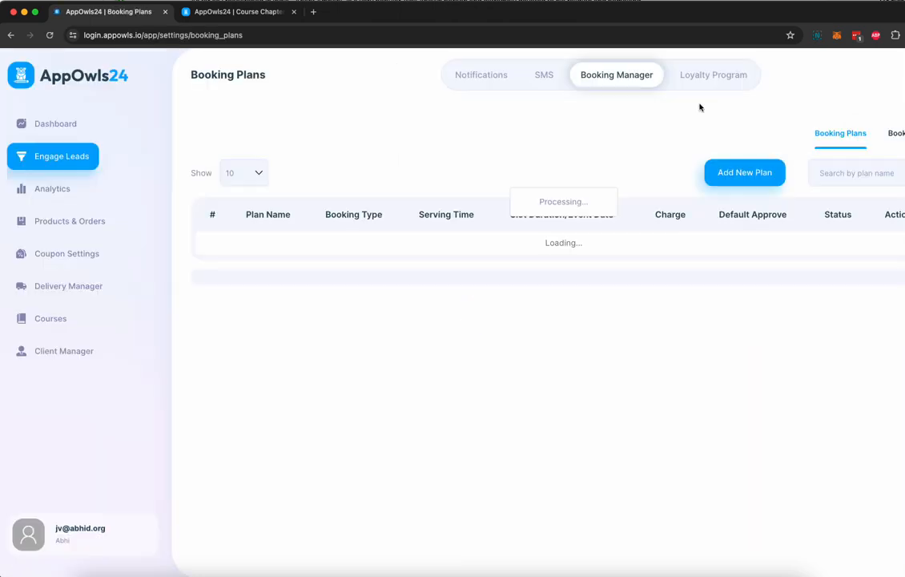
left_click(717, 83)
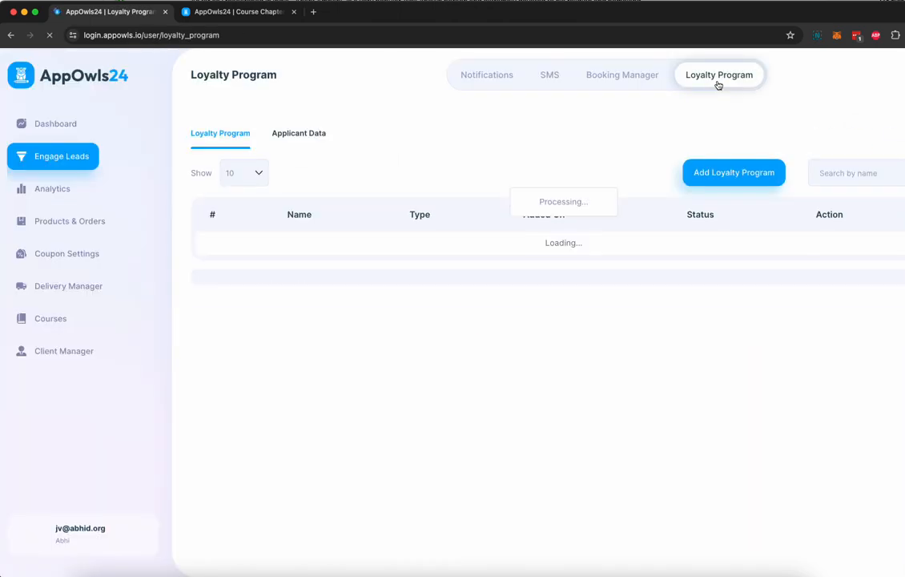
left_click(729, 185)
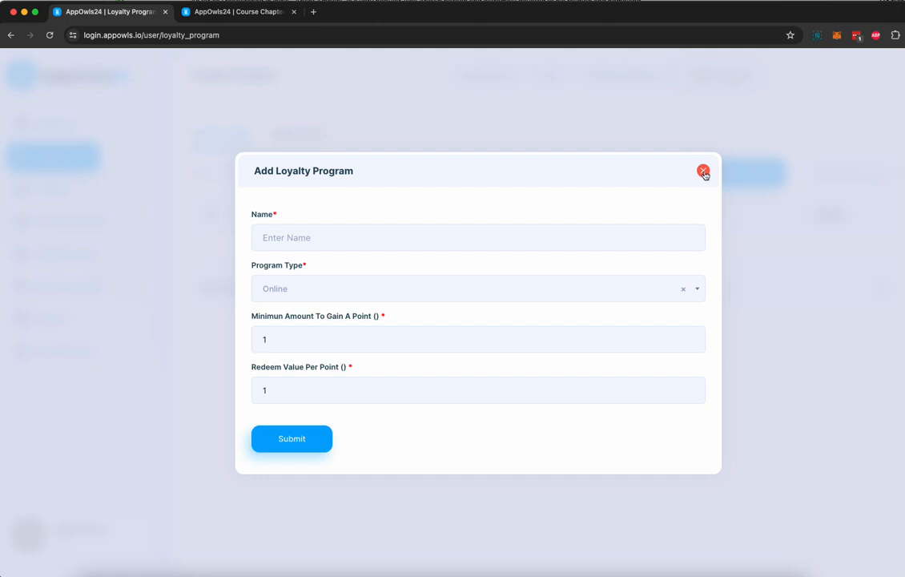
left_click(703, 172)
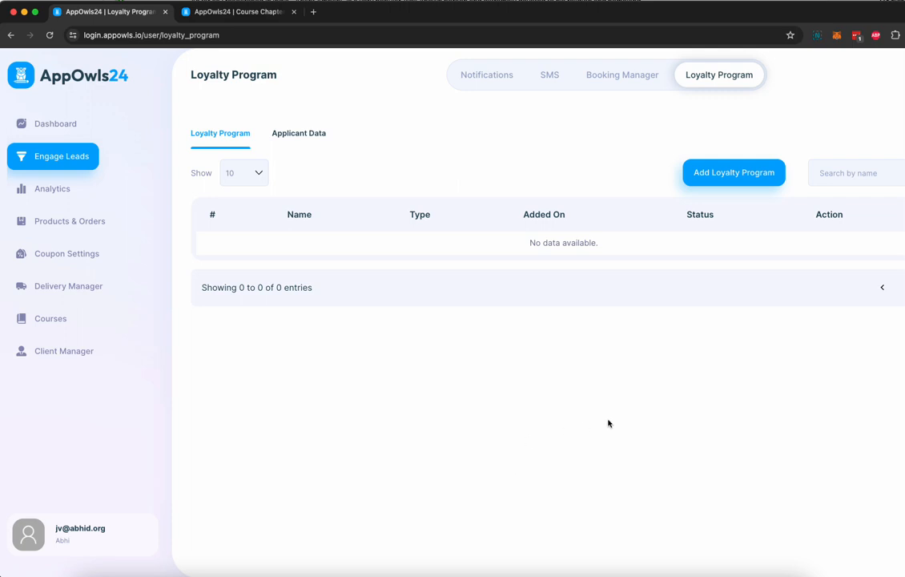
- View the notifications and the product management page, and return to the AI Automation Agency Course app's dashboard
left_click(95, 218)
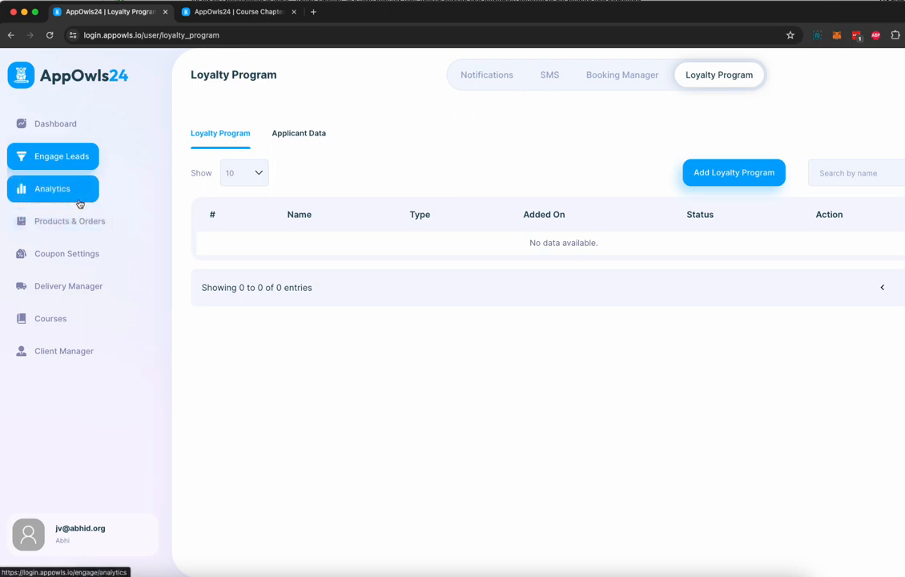
left_click(79, 202)
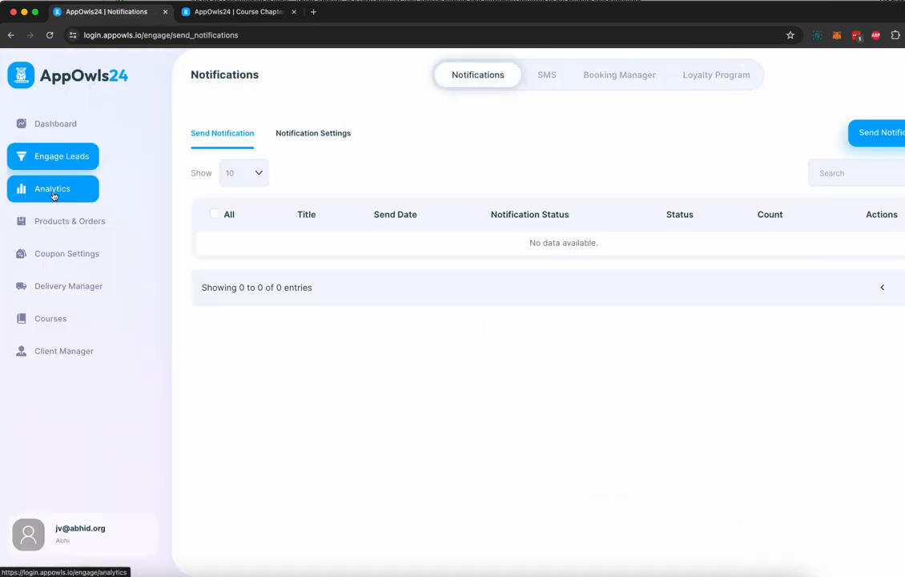
left_click(58, 236)
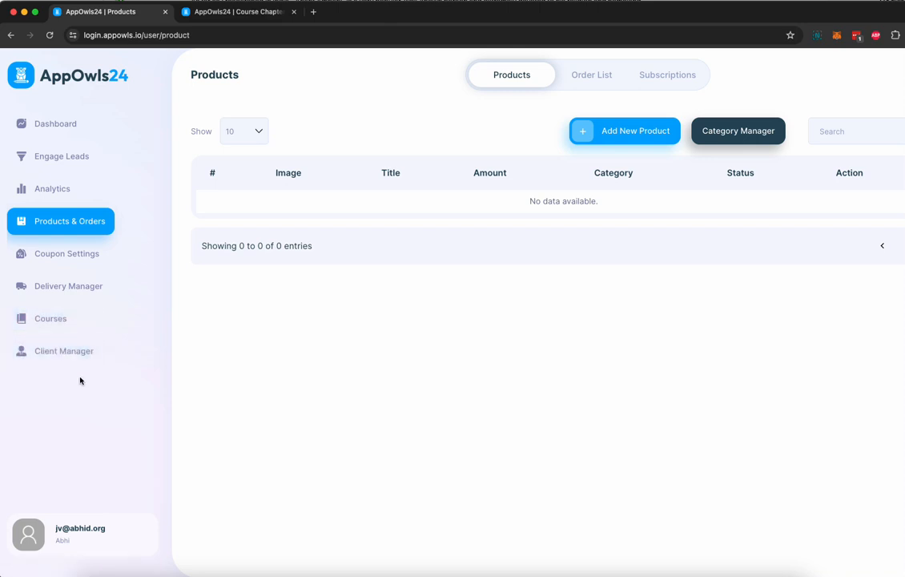
left_click(54, 123)
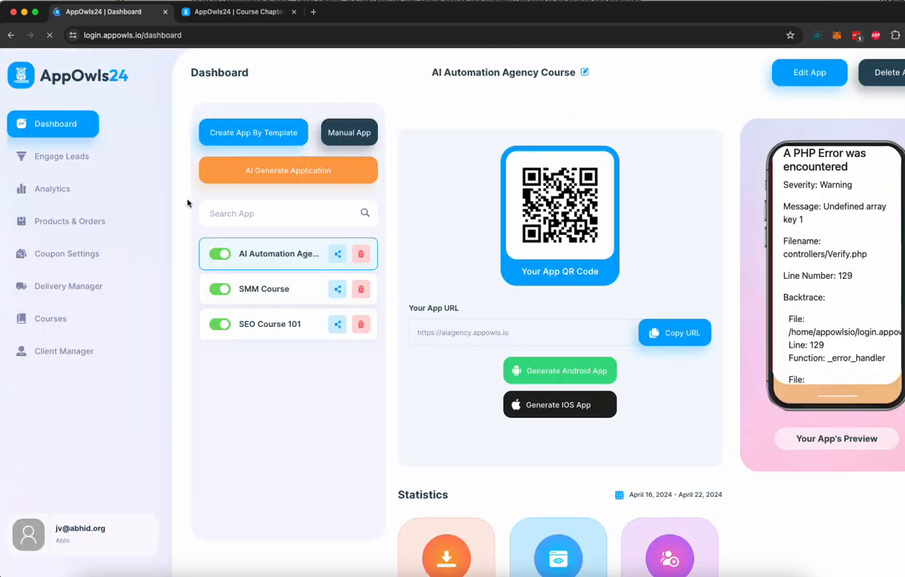